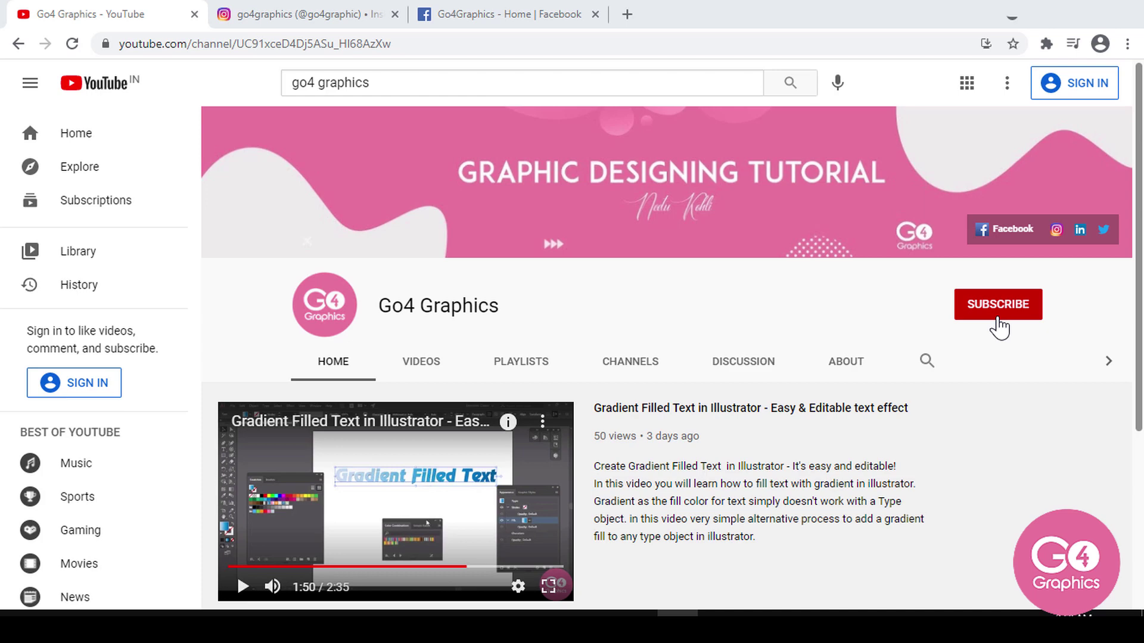
- Switch from the Go4 Graphics YouTube channel to its Instagram profile in the next browser tab
{"action": "left_click", "coordinate": [284, 12]}
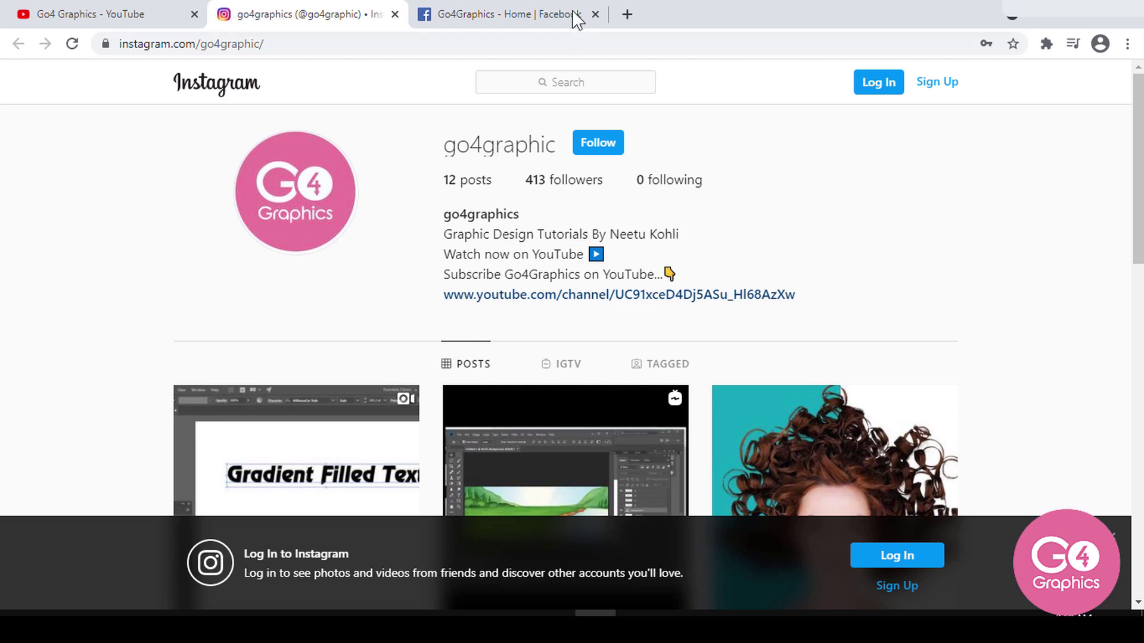
- Switch to the Go4Graphics Facebook page tab
{"action": "left_click", "coordinate": [530, 13]}
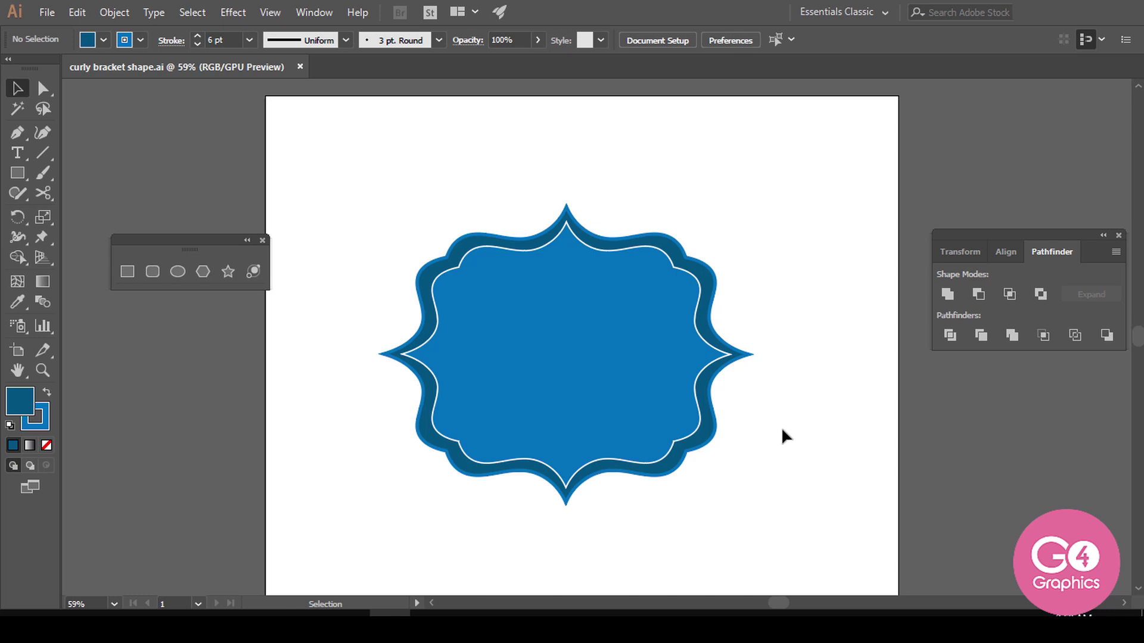
- Select and deselect the finished badge, then begin a new Web 1280 × 1024 px document
{"action": "left_click_drag", "start_coordinate": [329, 169], "coordinate": [796, 543]}
{"action": "left_click", "coordinate": [852, 482]}
{"action": "left_click", "coordinate": [47, 12]}
{"action": "left_click", "coordinate": [64, 33]}
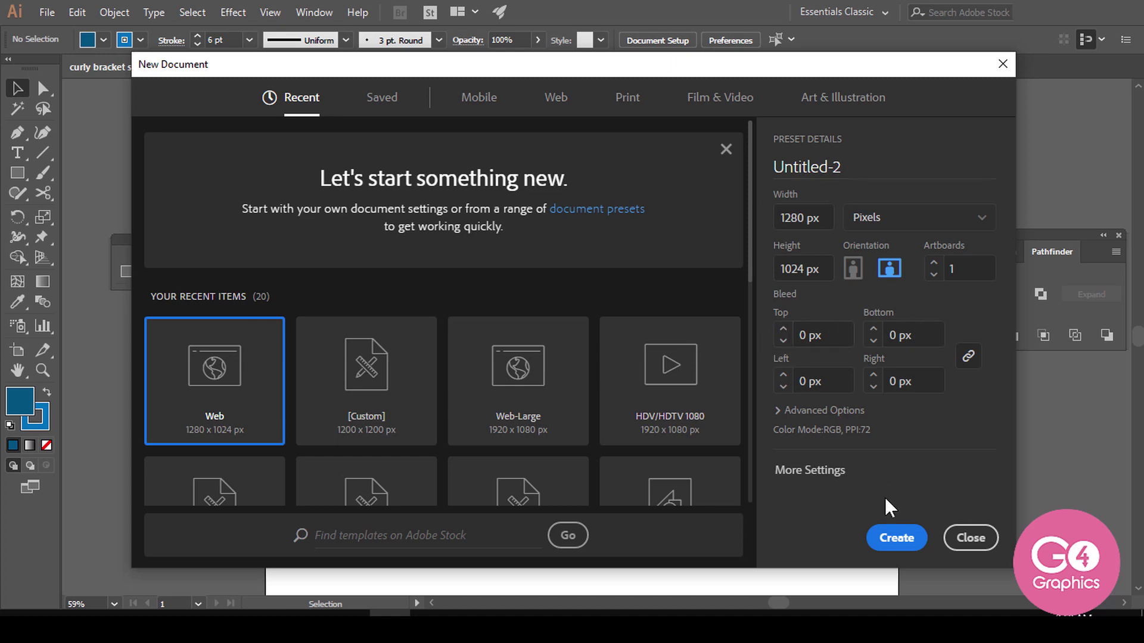
- Create the 1280 × 1024 px Untitled-2 document and place a type object enlarged to 98 pt
{"action": "left_click", "coordinate": [898, 539]}
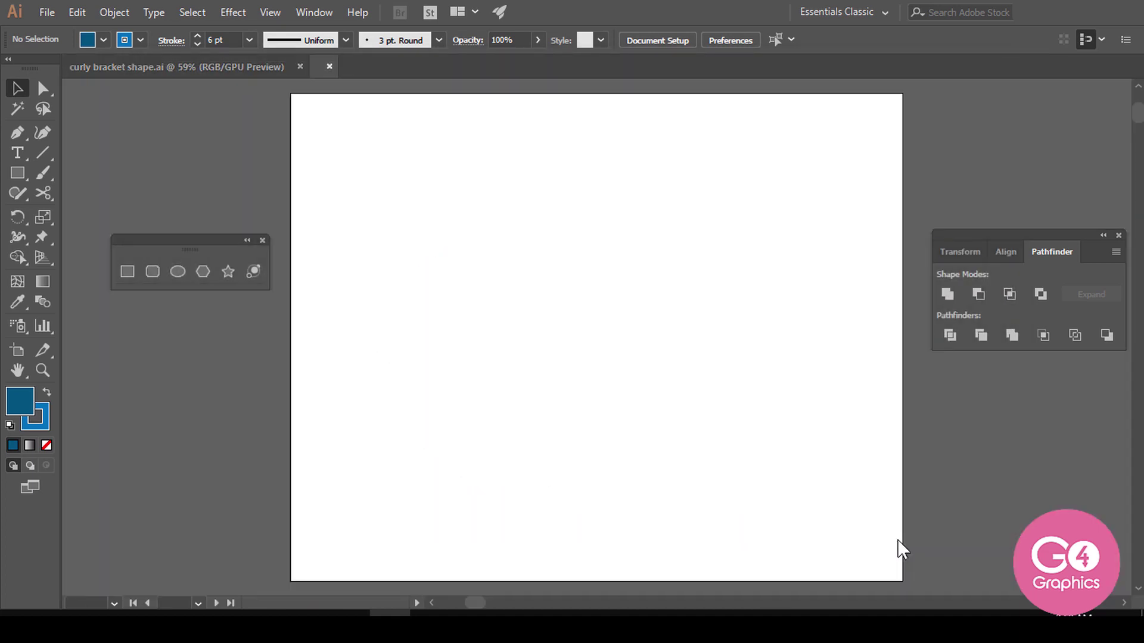
{"action": "left_click", "coordinate": [21, 160]}
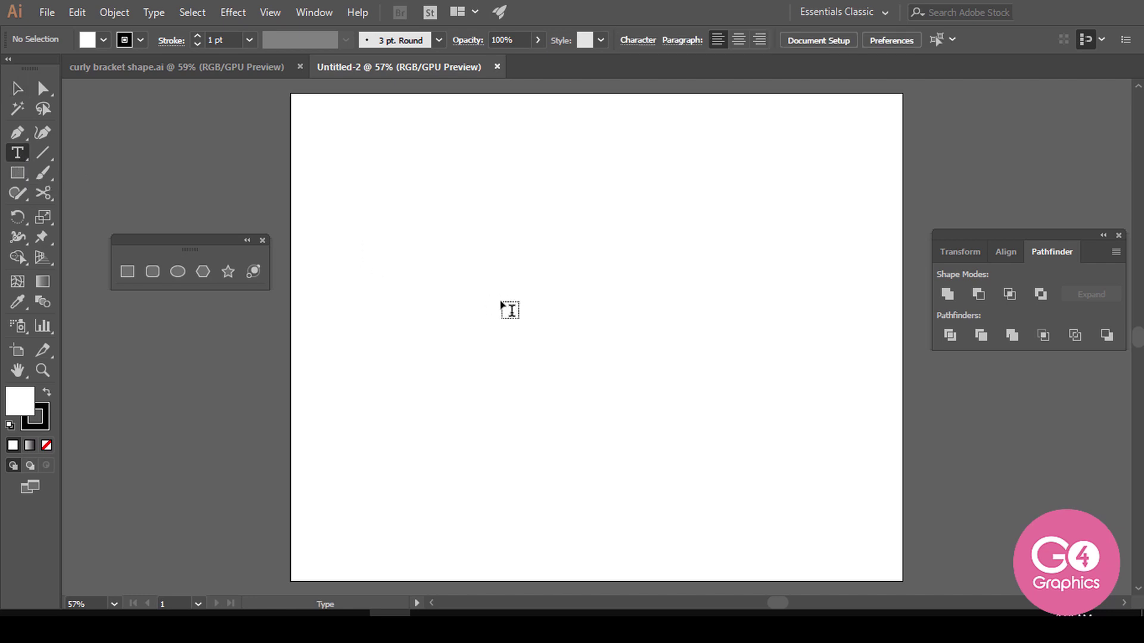
{"action": "left_click", "coordinate": [501, 300]}
{"action": "key", "text": "ctrl+shift+period"}
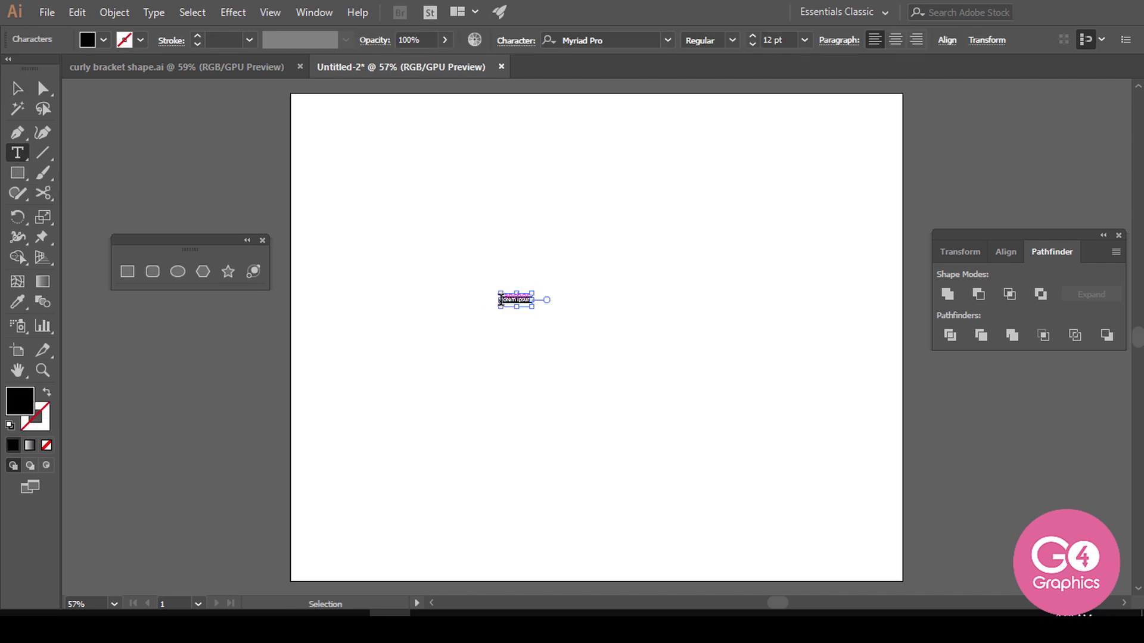
{"action": "key", "text": "ctrl+shift+period"}
{"action": "key", "text": "ctrl+shift+period"}
{"action": "key", "text": "ctrl+shift+period"}
{"action": "key", "text": "ctrl+shift+period"}
{"action": "key", "text": "ctrl+shift+period"}
{"action": "key", "text": "ctrl+shift+period"}
{"action": "key", "text": "ctrl+shift+period"}
{"action": "key", "text": "ctrl+shift+period"}
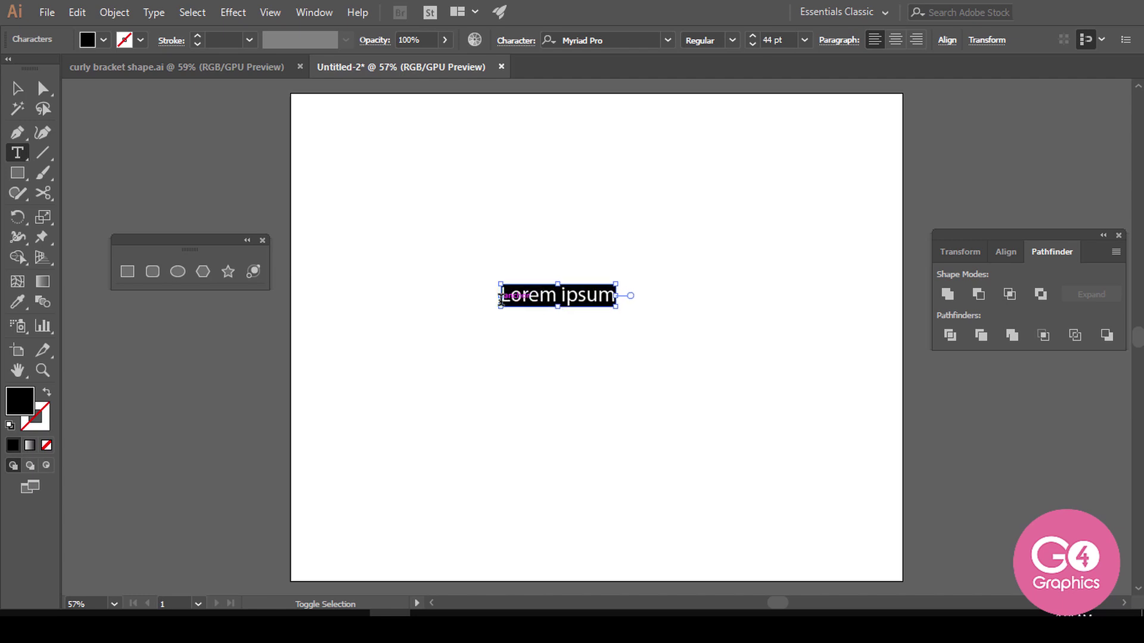
{"action": "key", "text": "ctrl+shift+period"}
{"action": "key", "text": "ctrl+shift+period"}
{"action": "key", "text": "ctrl+shift+period"}
{"action": "key", "text": "ctrl+shift+period"}
{"action": "key", "text": "ctrl+shift+period"}
{"action": "key", "text": "ctrl+shift+period"}
{"action": "key", "text": "ctrl+shift+period"}
{"action": "key", "text": "ctrl+shift+period"}
{"action": "key", "text": "ctrl+shift+period"}
{"action": "key", "text": "ctrl+shift+period"}
{"action": "key", "text": "ctrl+shift+period"}
{"action": "key", "text": "ctrl+shift+period"}
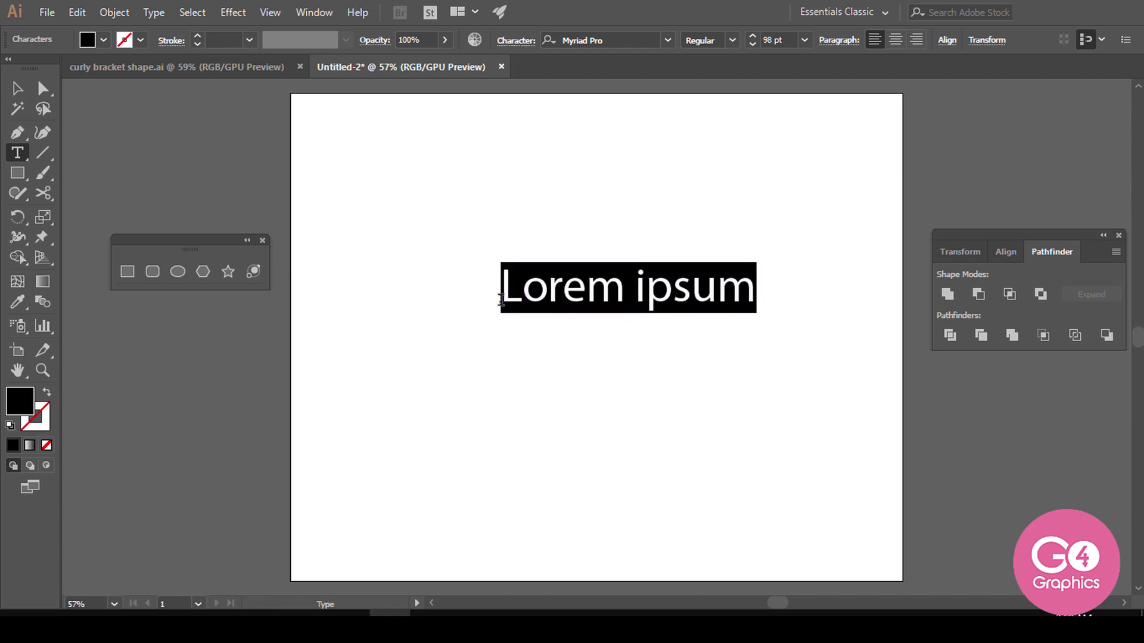
- Type a curly bracket {, scale it to about 463 pt, and move it up-left
{"action": "type", "text": "{"}
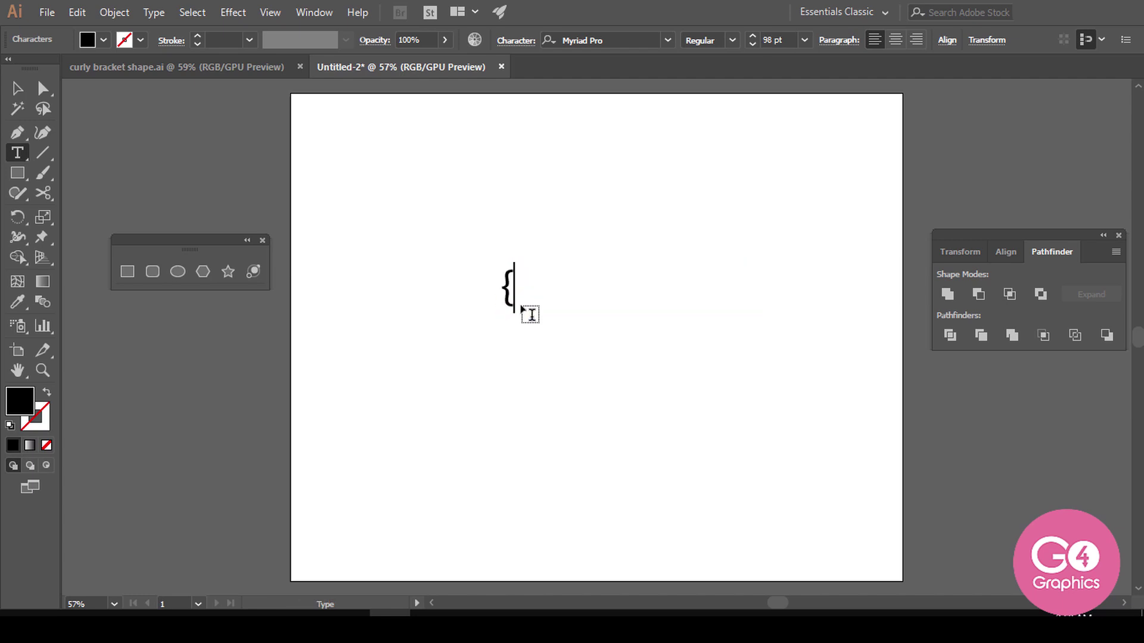
{"action": "key", "text": "Escape"}
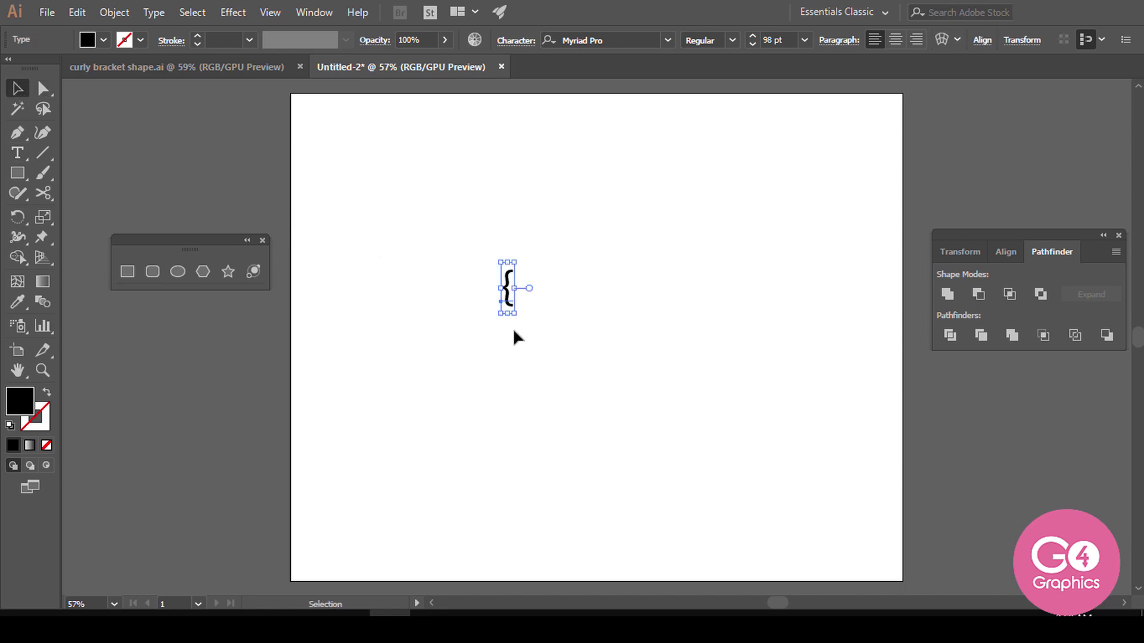
{"action": "left_click_drag", "start_coordinate": [514, 314], "coordinate": [620, 502]}
{"action": "mouse_move", "coordinate": [544, 459]}
{"action": "left_mouse_down"}
{"action": "mouse_move", "coordinate": [452, 398]}
{"action": "mouse_move", "coordinate": [432, 398]}
{"action": "left_mouse_up"}
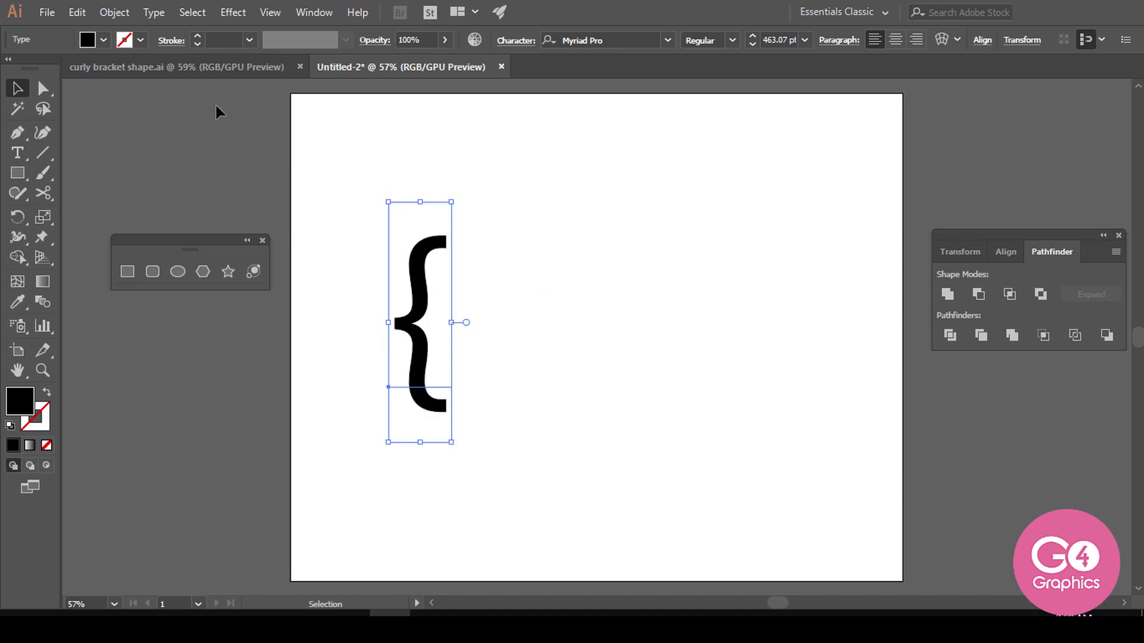
- Set the bracket in the Bell MT font and nudge it slightly upward
{"action": "left_click", "coordinate": [667, 41]}
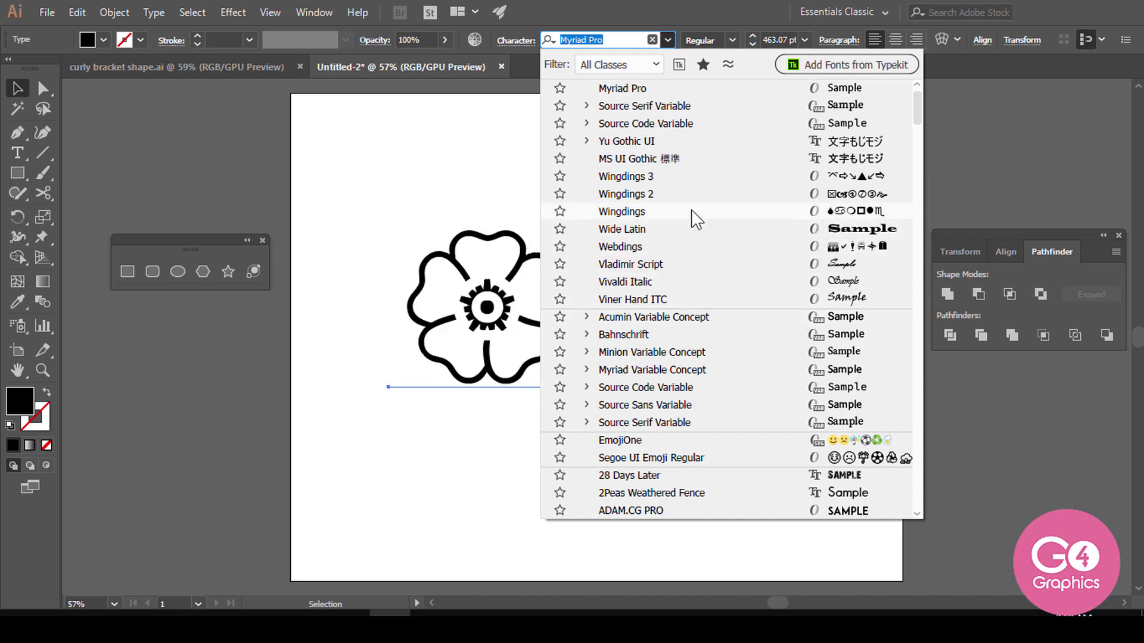
{"action": "scroll", "coordinate": [696, 167], "scroll_direction": "up", "scroll_amount": 1}
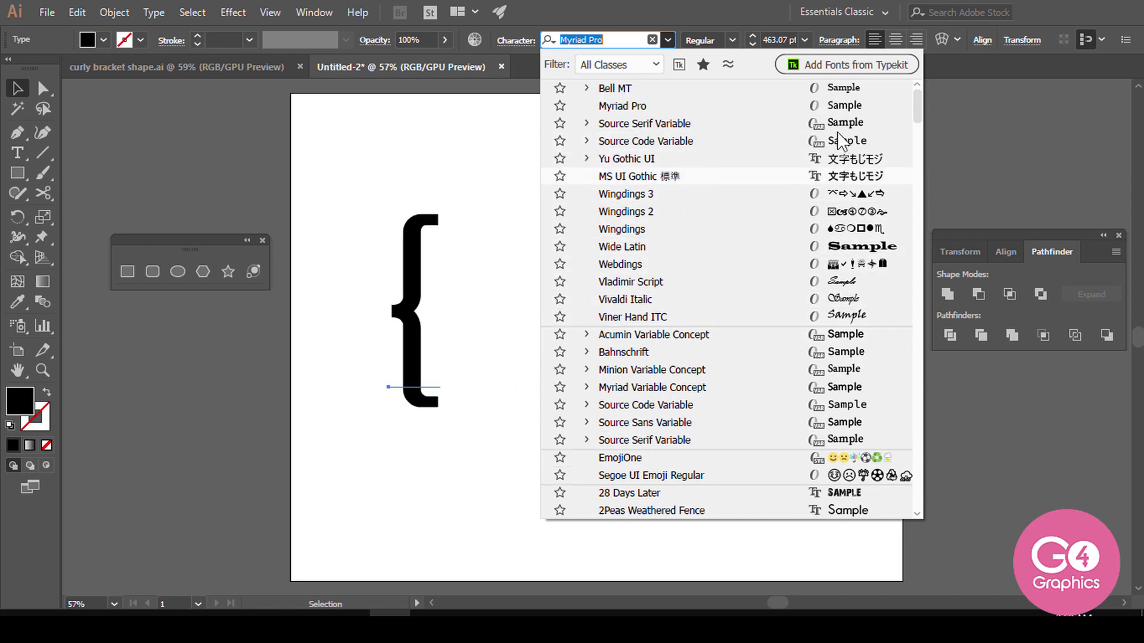
{"action": "scroll", "coordinate": [745, 239], "scroll_direction": "down", "scroll_amount": 4}
{"action": "scroll", "coordinate": [735, 429], "scroll_direction": "down", "scroll_amount": 1}
{"action": "scroll", "coordinate": [703, 444], "scroll_direction": "down", "scroll_amount": 2}
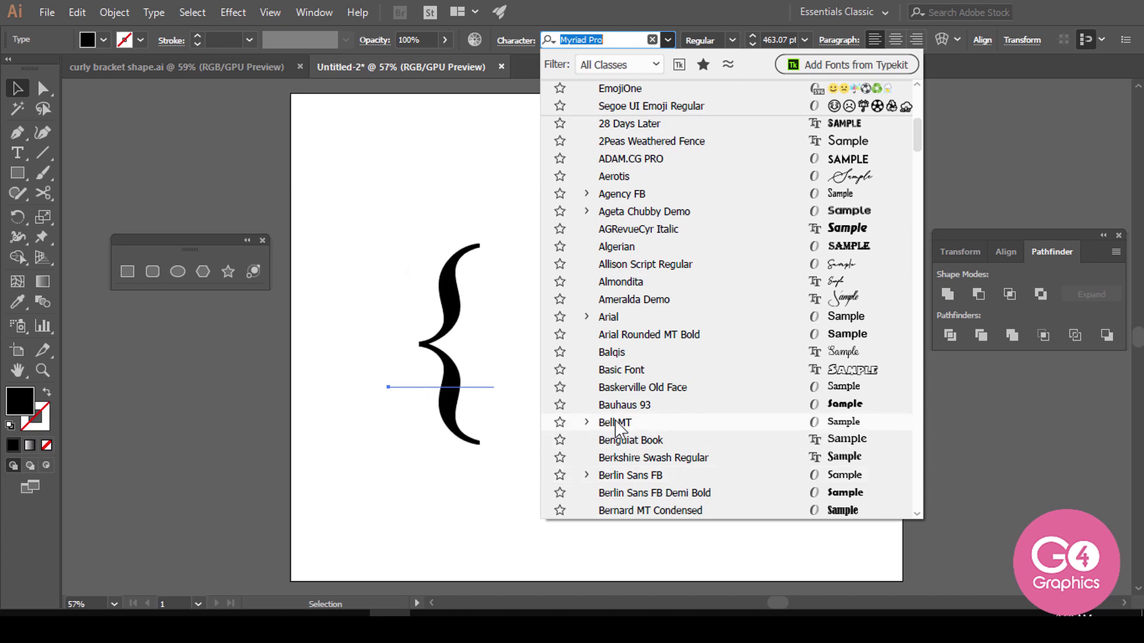
{"action": "left_click", "coordinate": [624, 423]}
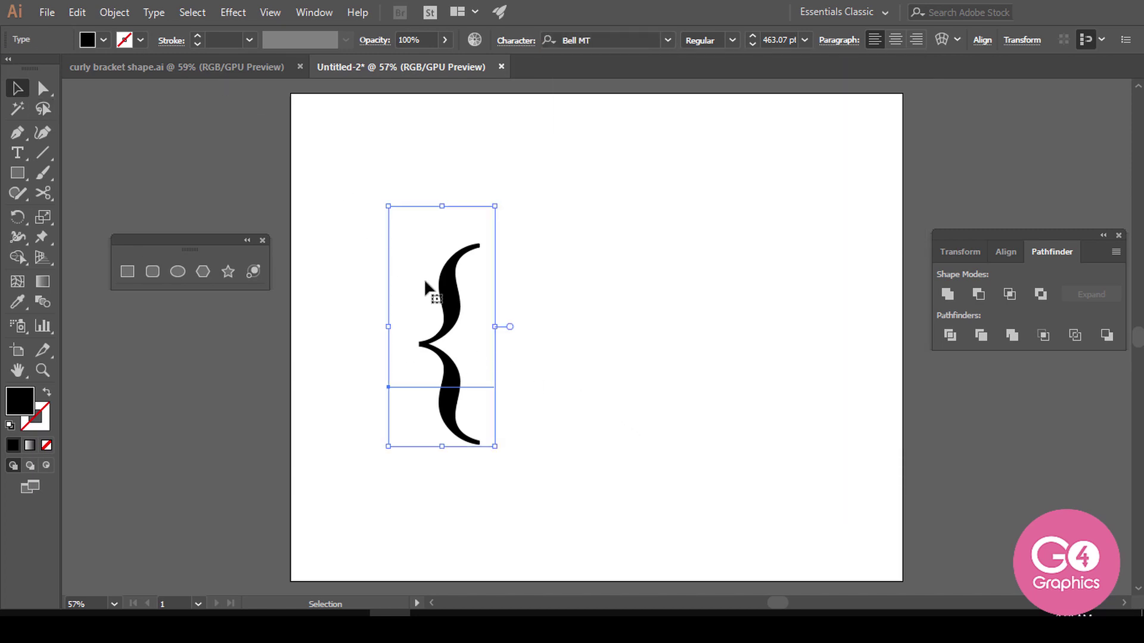
{"action": "left_click_drag", "start_coordinate": [451, 292], "coordinate": [451, 283]}
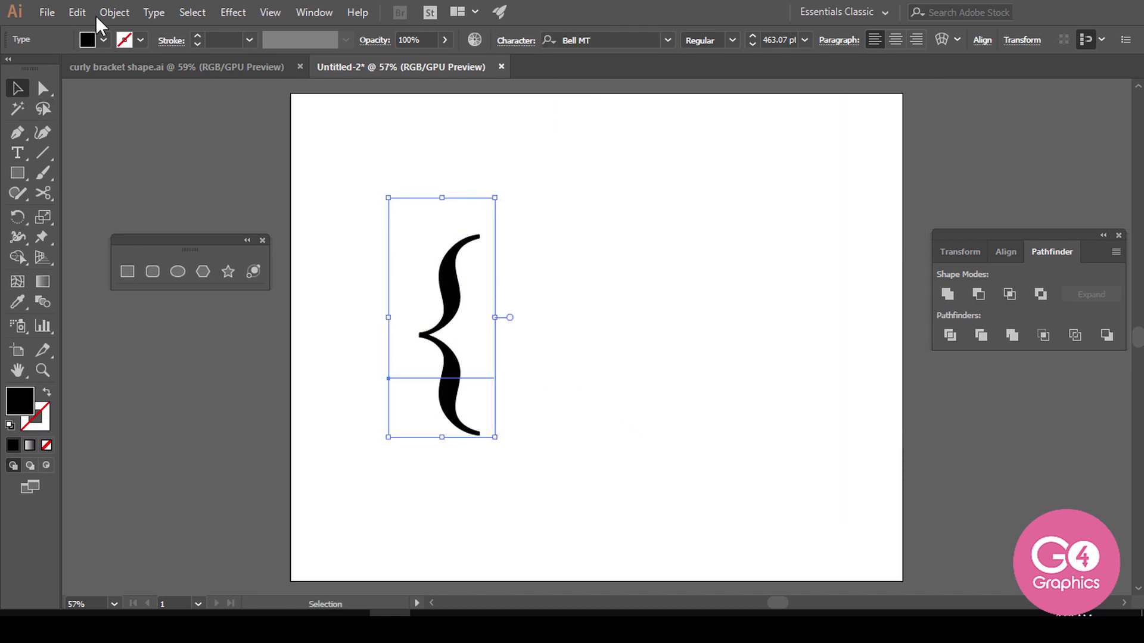
- Expand the Bell MT bracket text into vector outlines with Object > Expand
{"action": "left_click", "coordinate": [115, 12]}
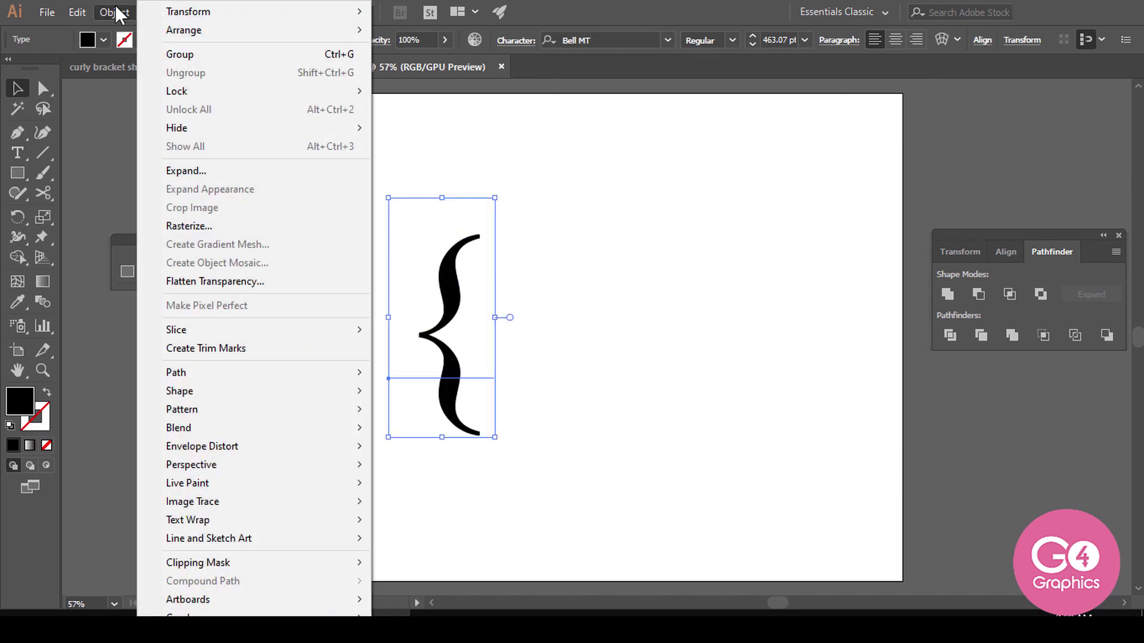
{"action": "left_click", "coordinate": [222, 171]}
{"action": "left_click", "coordinate": [545, 408]}
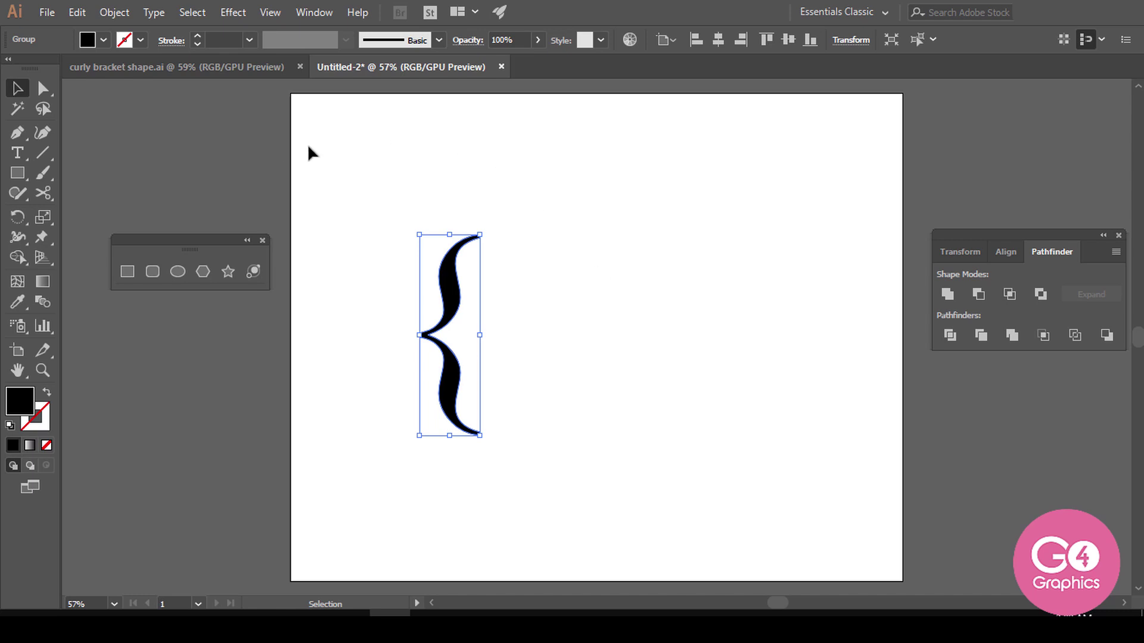
- Choose the Scissors tool and zoom the bracket to 100%
{"action": "left_click", "coordinate": [54, 194]}
{"action": "right_click", "coordinate": [57, 199]}
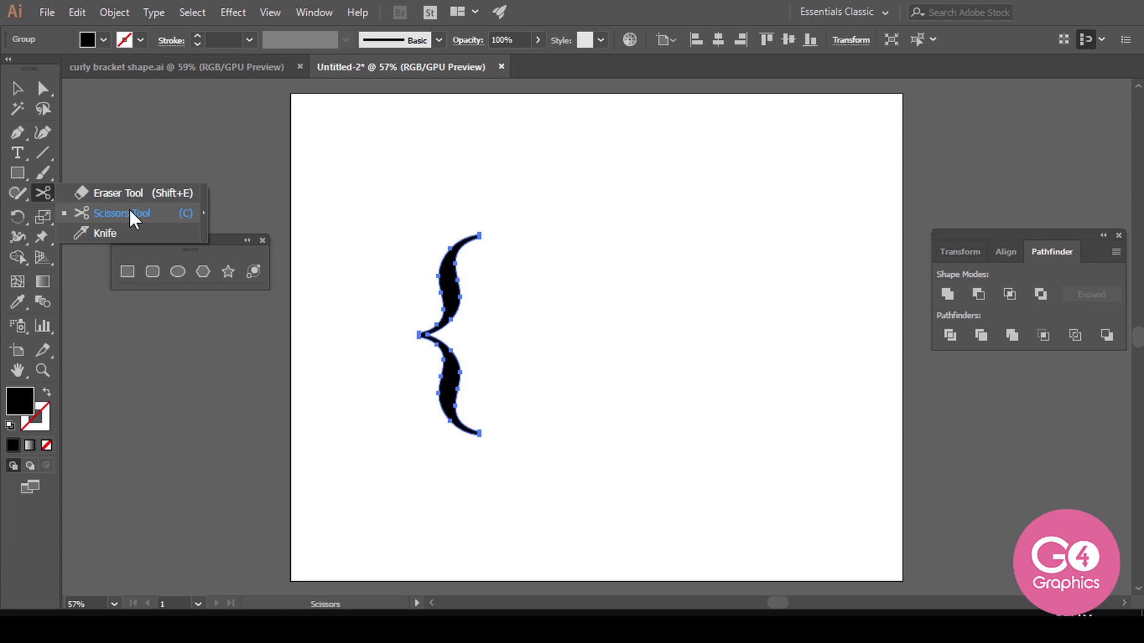
{"action": "left_click", "coordinate": [130, 213]}
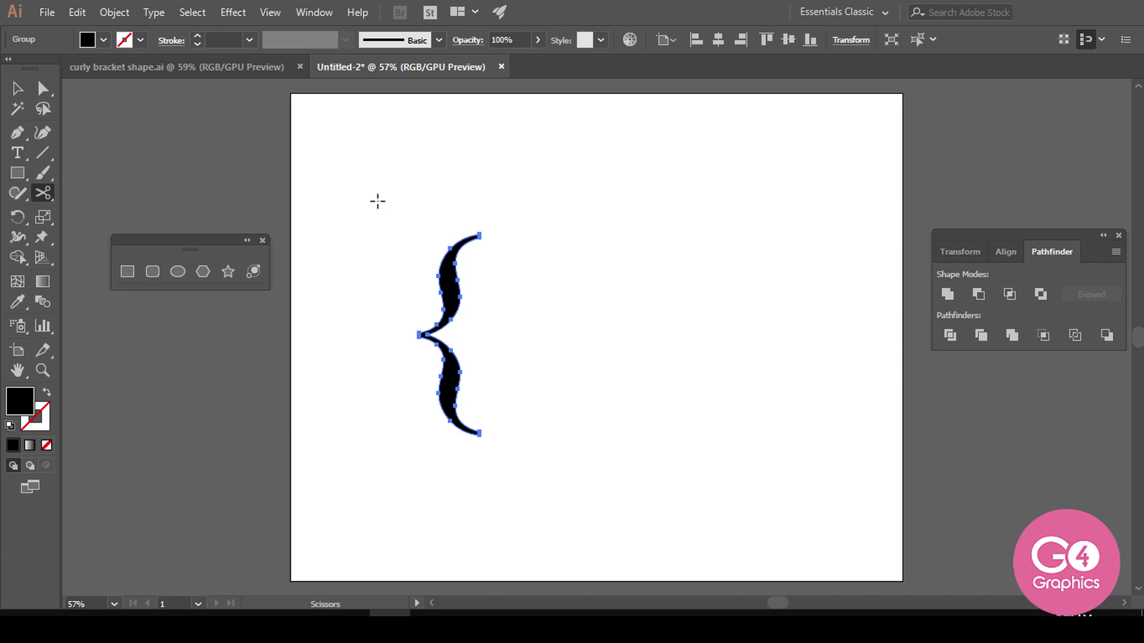
{"action": "key", "text": "ctrl"}
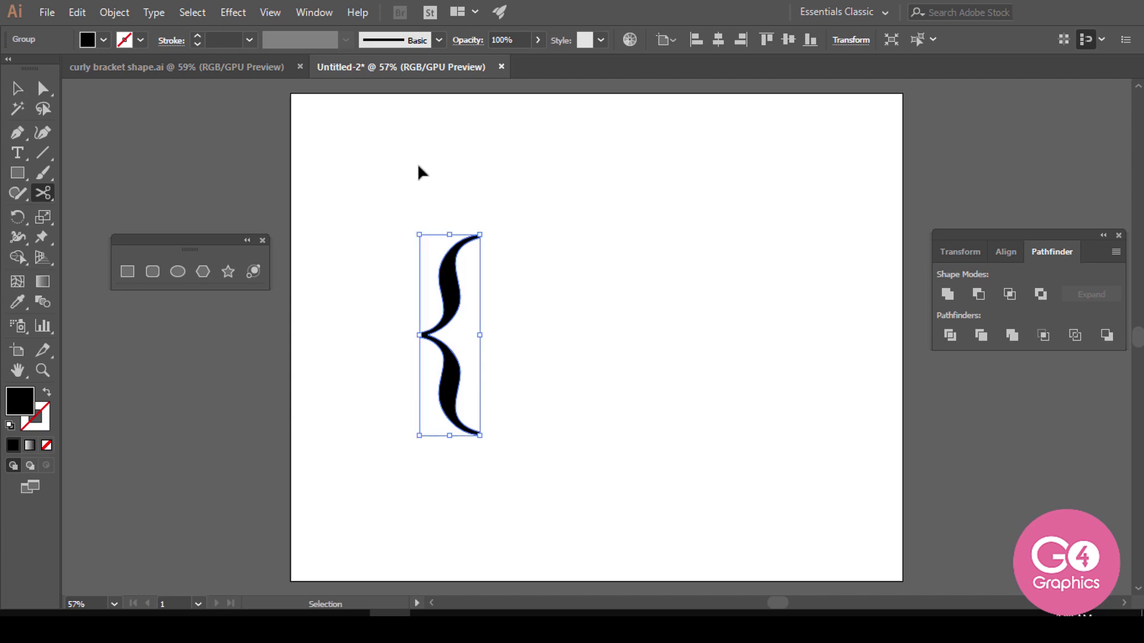
{"action": "key", "text": "ctrl+1"}
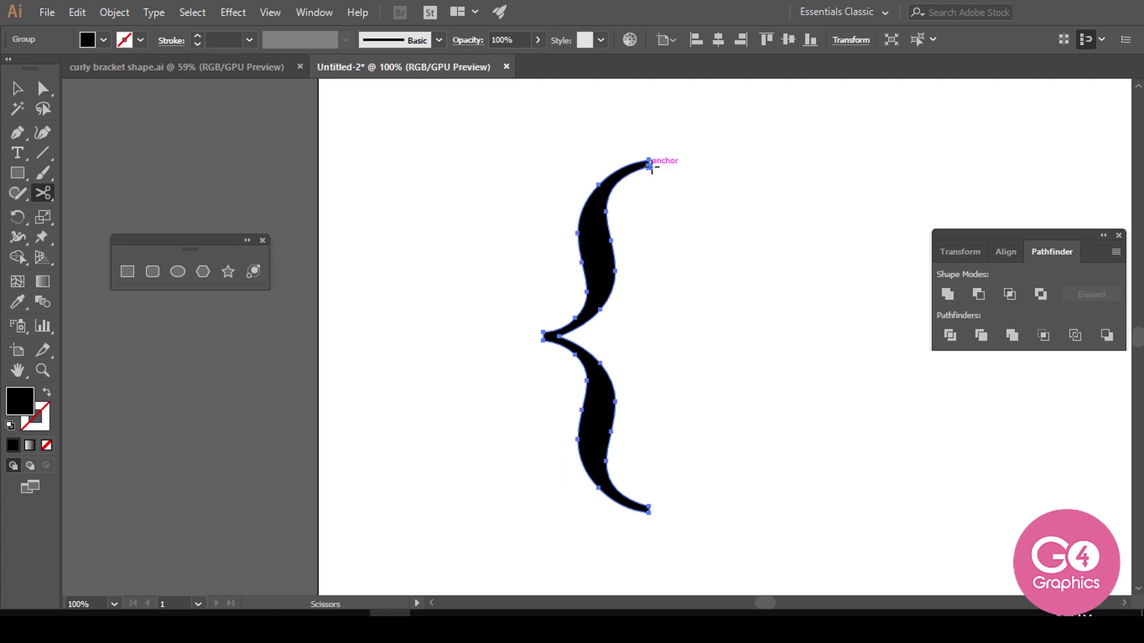
- Cut the bracket path at its top and bottom tip anchors and select the cut shape
{"action": "left_click", "coordinate": [650, 165]}
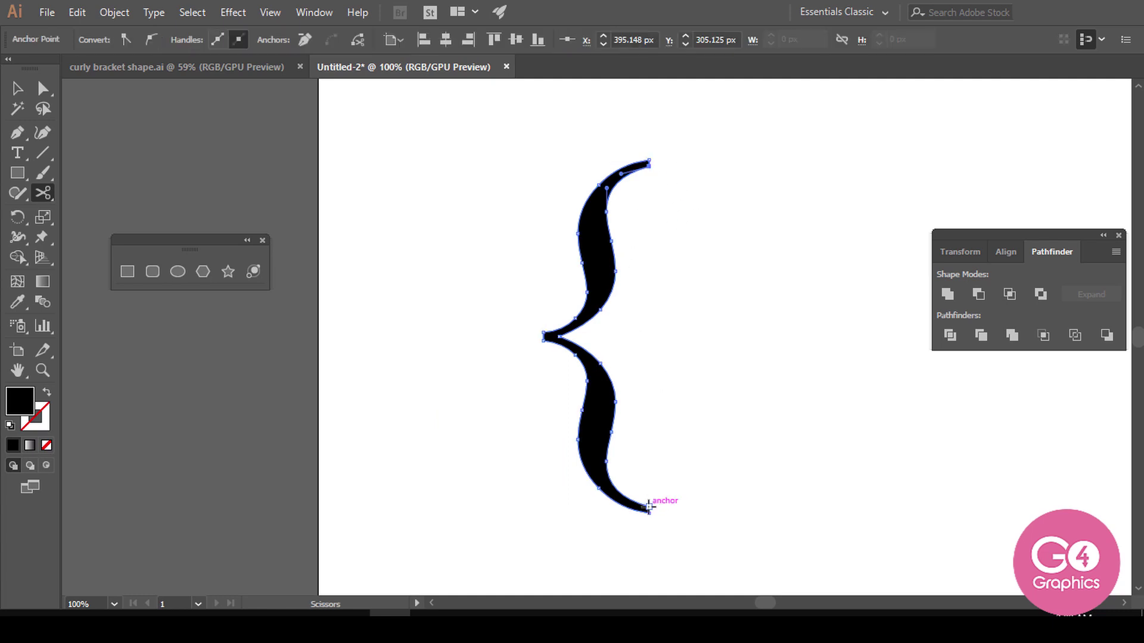
{"action": "left_click", "coordinate": [648, 507]}
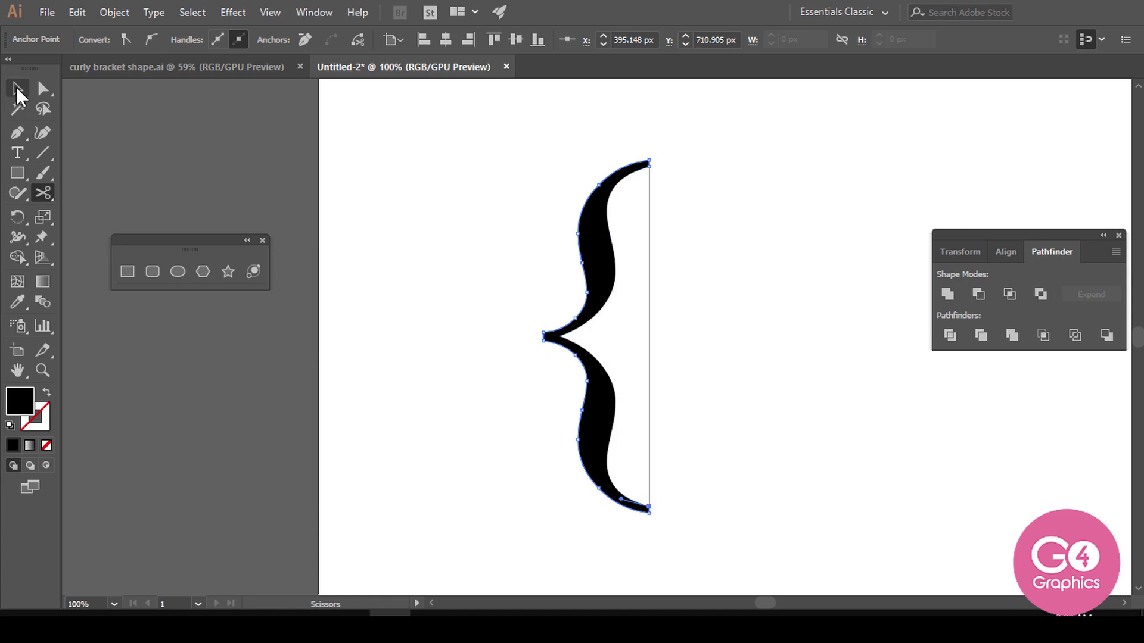
{"action": "left_click", "coordinate": [16, 86]}
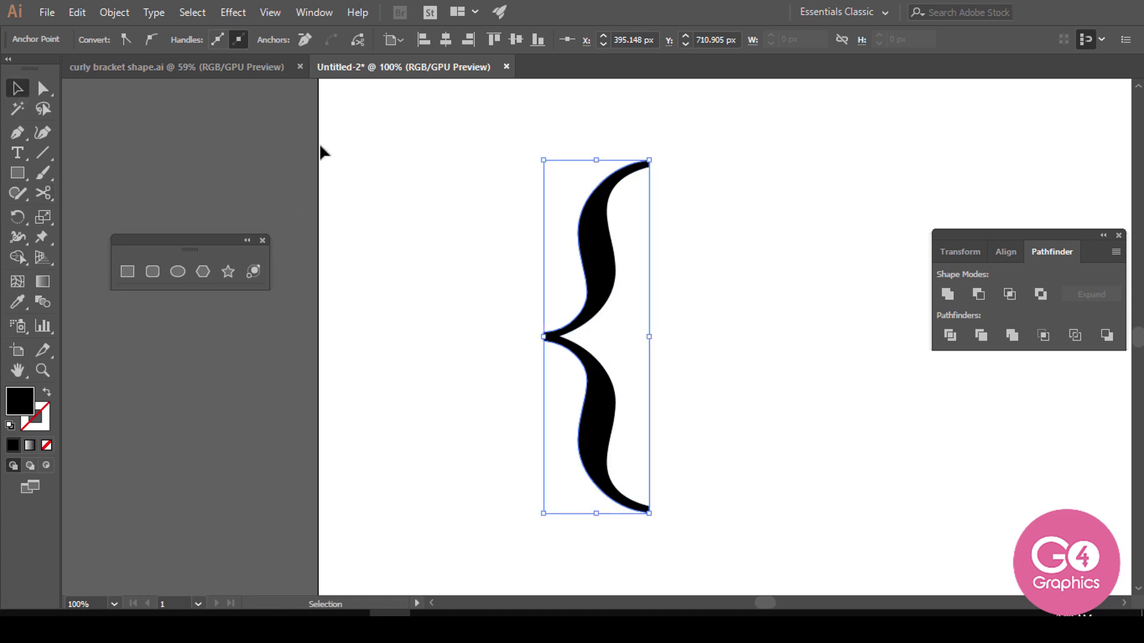
- Ungroup the outlined bracket
{"action": "right_click", "coordinate": [606, 266]}
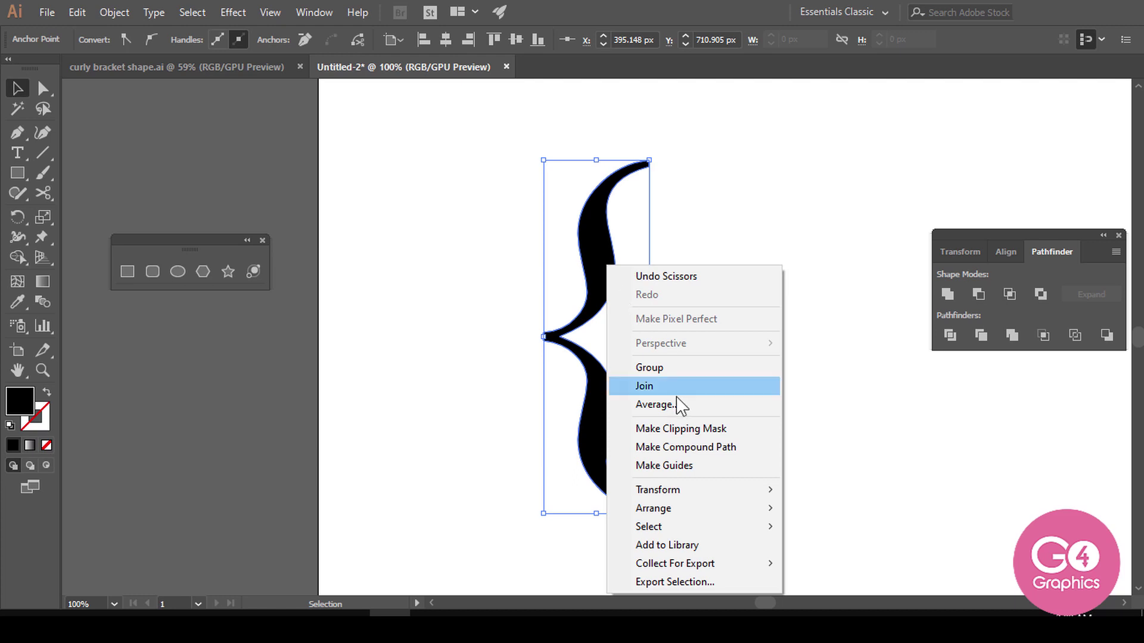
{"action": "left_click", "coordinate": [778, 253]}
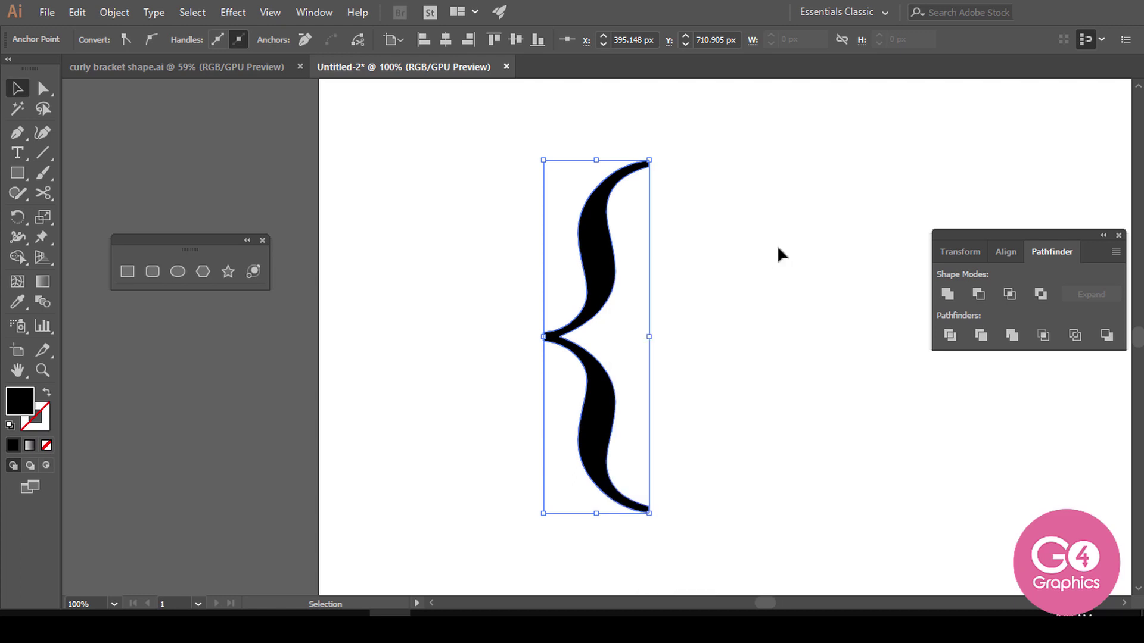
{"action": "left_click", "coordinate": [595, 257]}
{"action": "right_click", "coordinate": [594, 256]}
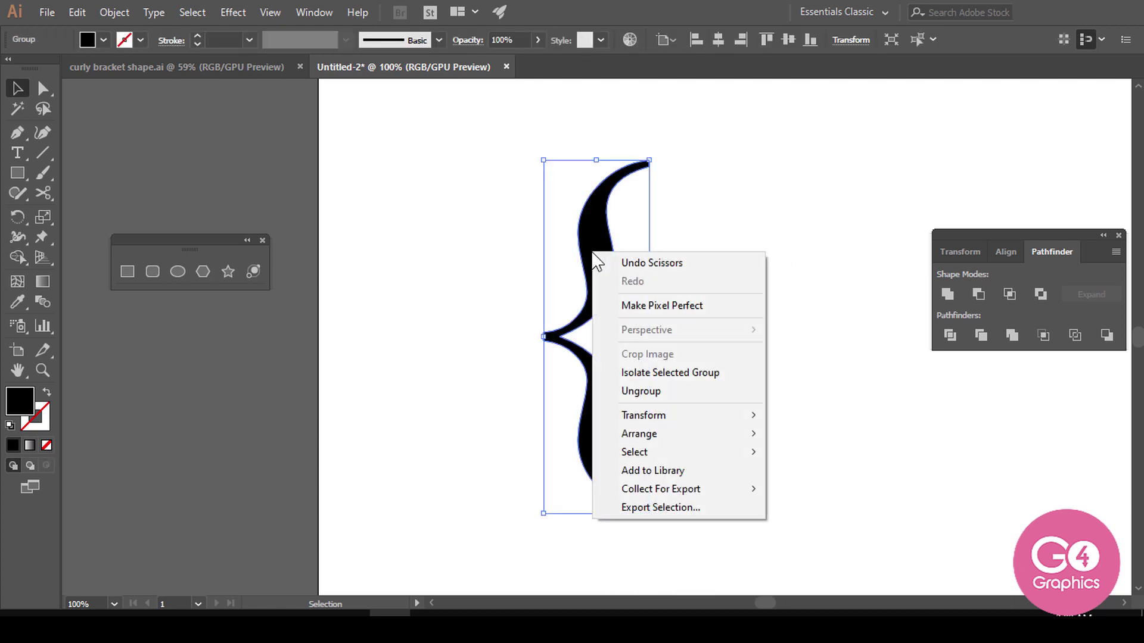
{"action": "left_click", "coordinate": [677, 392]}
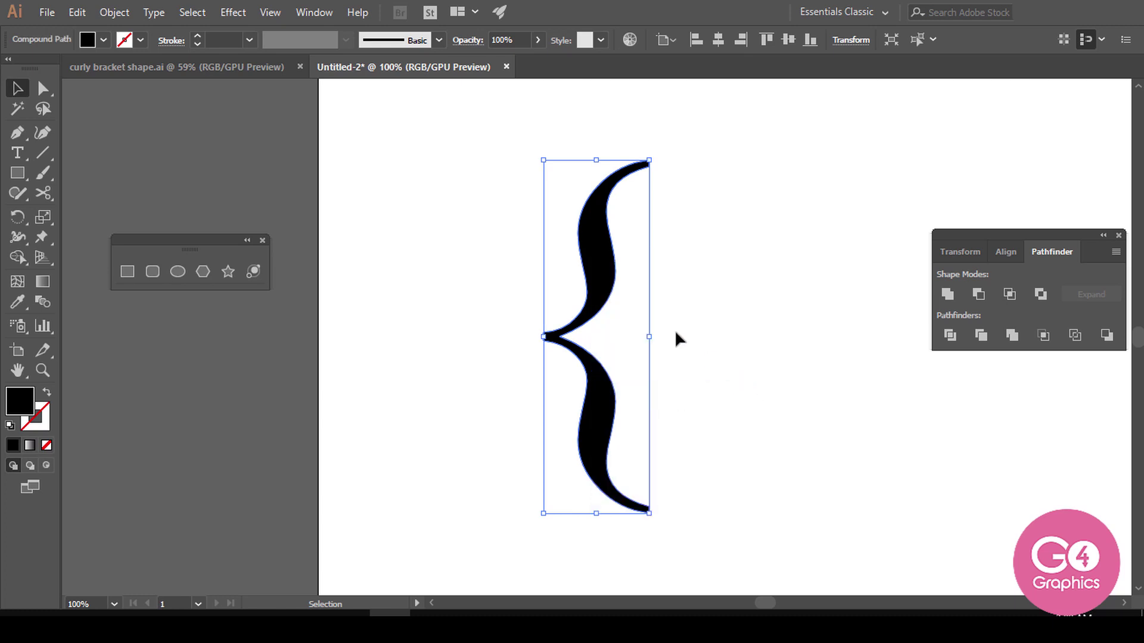
- Release the bracket's compound path and select the outer leftover piece
{"action": "right_click", "coordinate": [606, 281]}
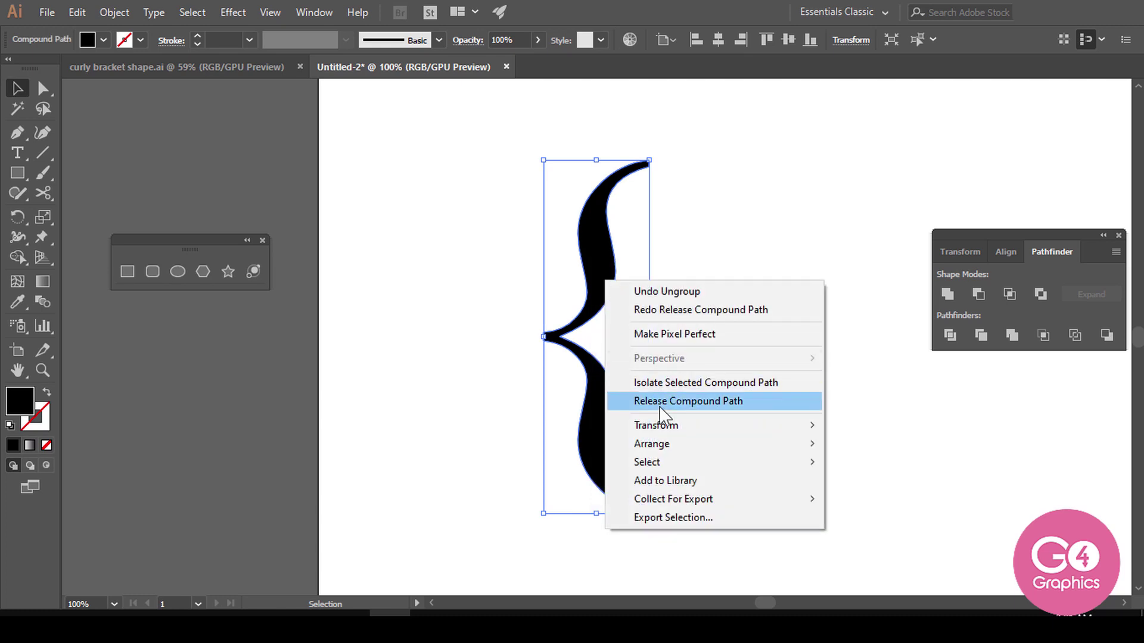
{"action": "left_click", "coordinate": [737, 401]}
{"action": "left_click", "coordinate": [756, 401]}
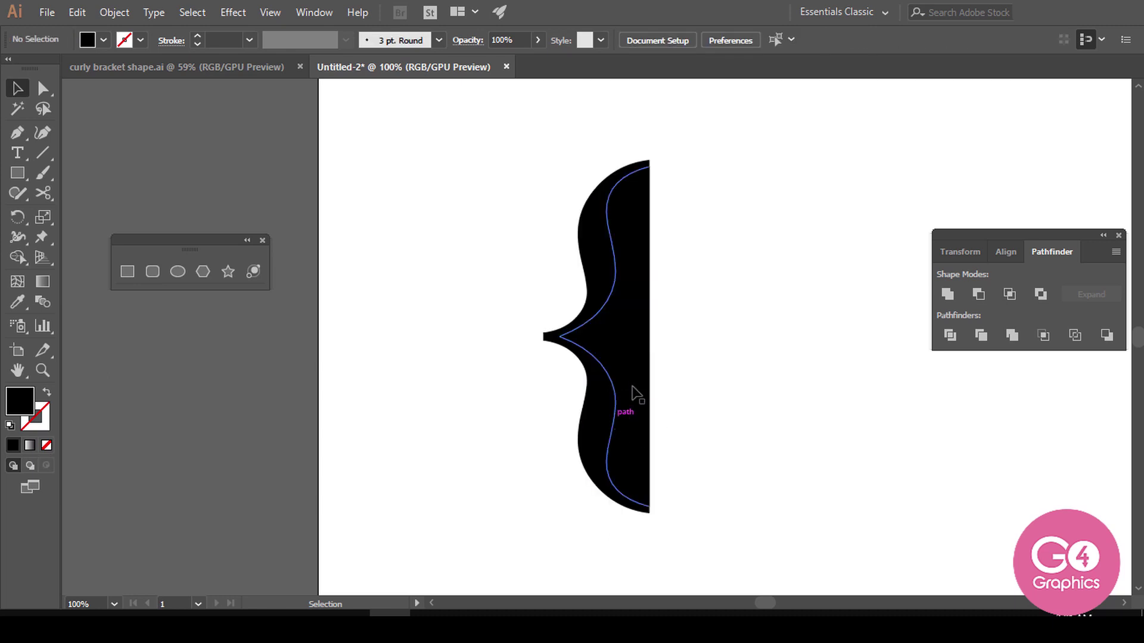
{"action": "left_click", "coordinate": [592, 357]}
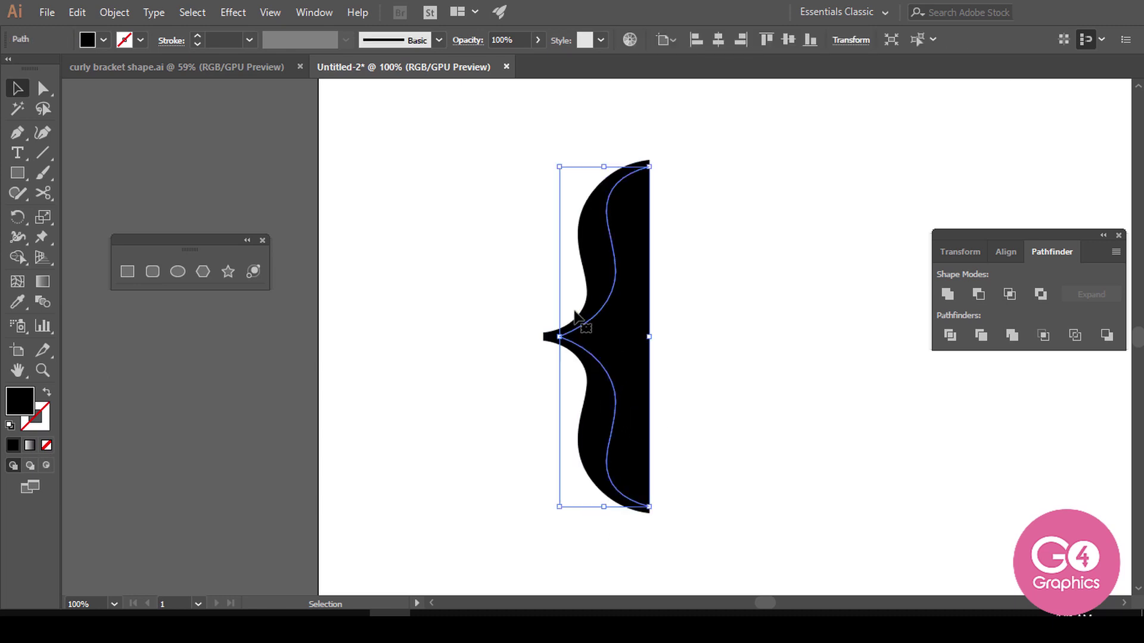
{"action": "left_click", "coordinate": [690, 437]}
{"action": "left_click", "coordinate": [599, 441]}
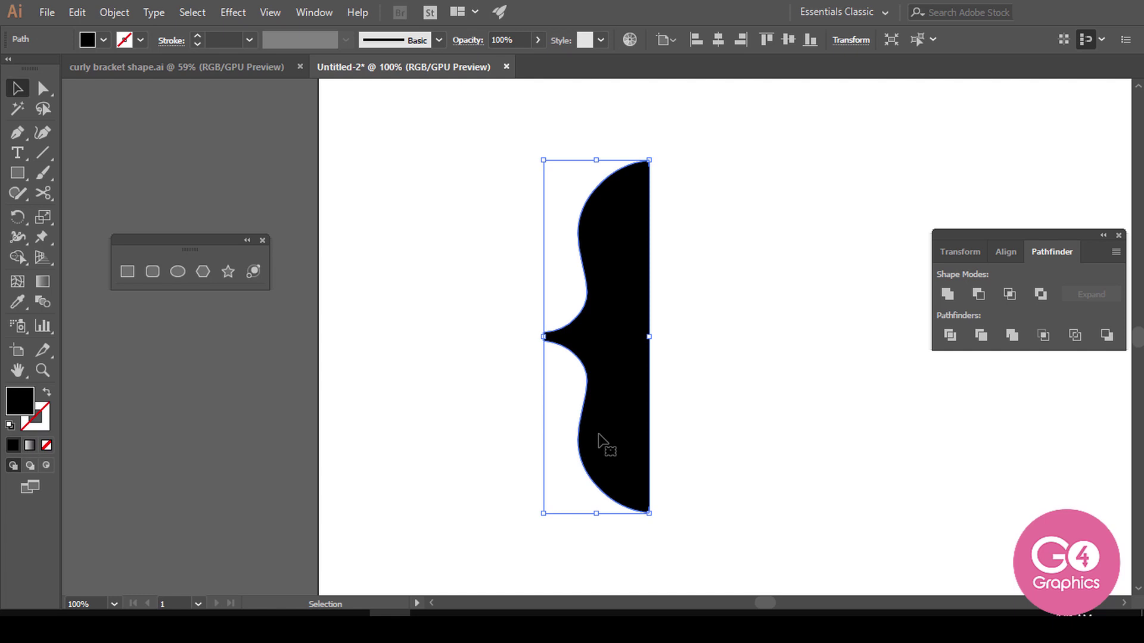
- Delete the outer piece and give the inner bracket no fill and a black 4 pt stroke
{"action": "key", "text": "Delete"}
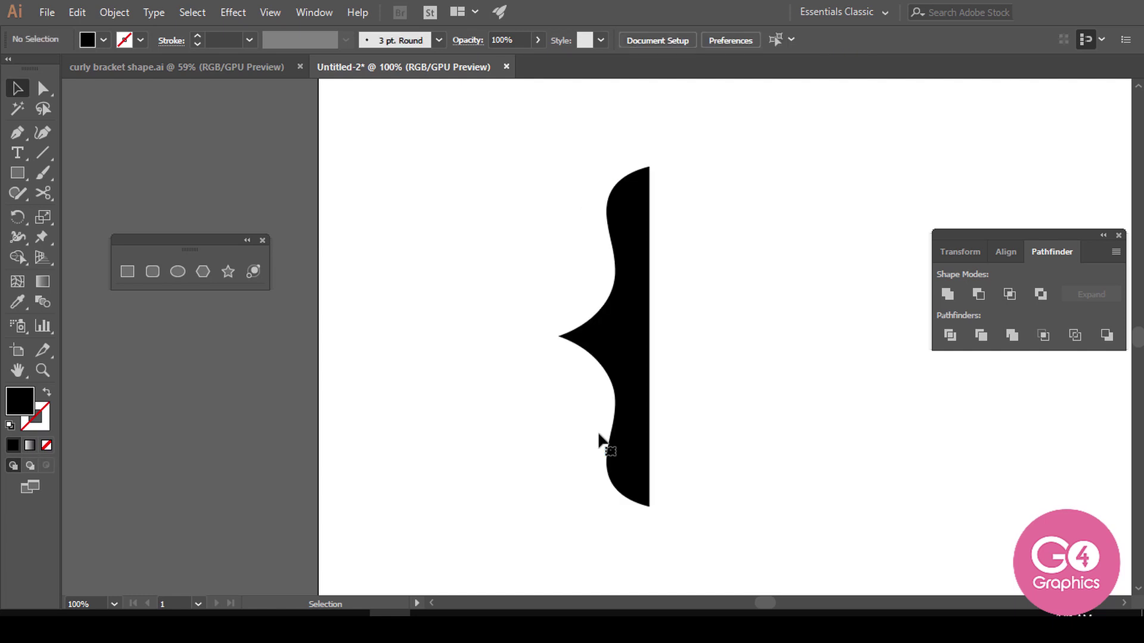
{"action": "left_click", "coordinate": [620, 326]}
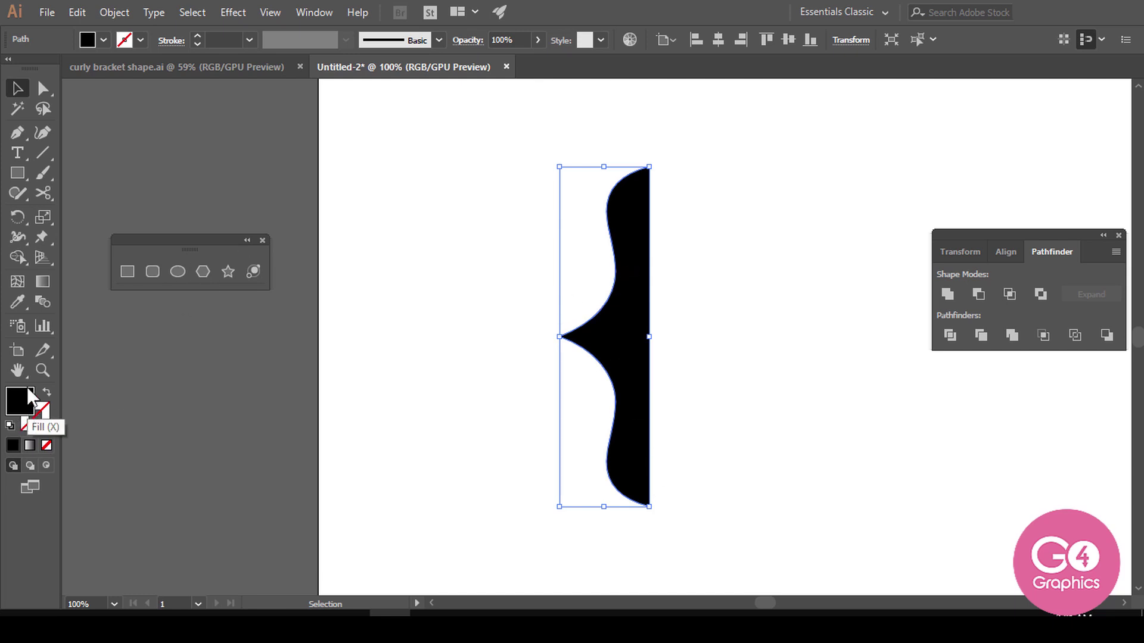
{"action": "left_click", "coordinate": [47, 446]}
{"action": "left_click", "coordinate": [141, 40]}
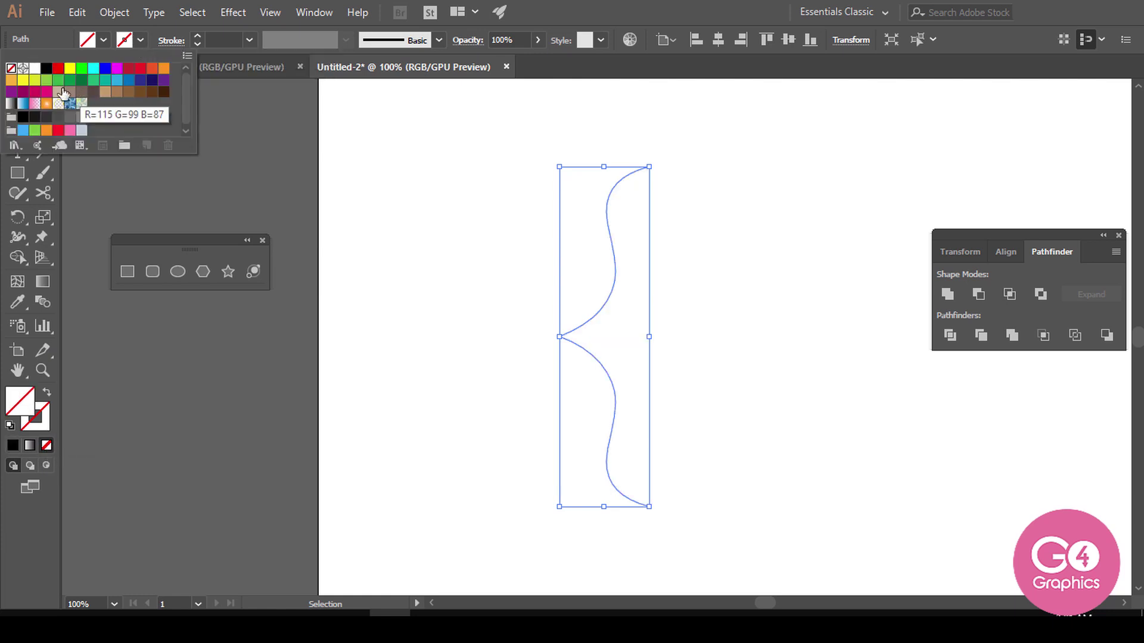
{"action": "left_click", "coordinate": [47, 67]}
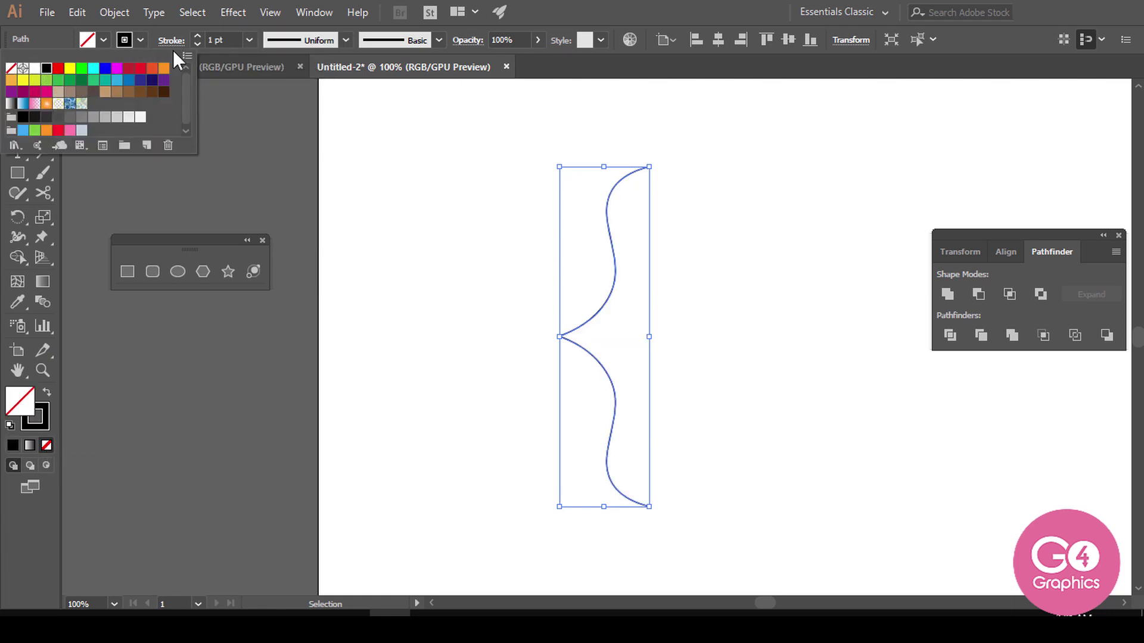
{"action": "left_click", "coordinate": [201, 36]}
{"action": "left_click", "coordinate": [201, 35]}
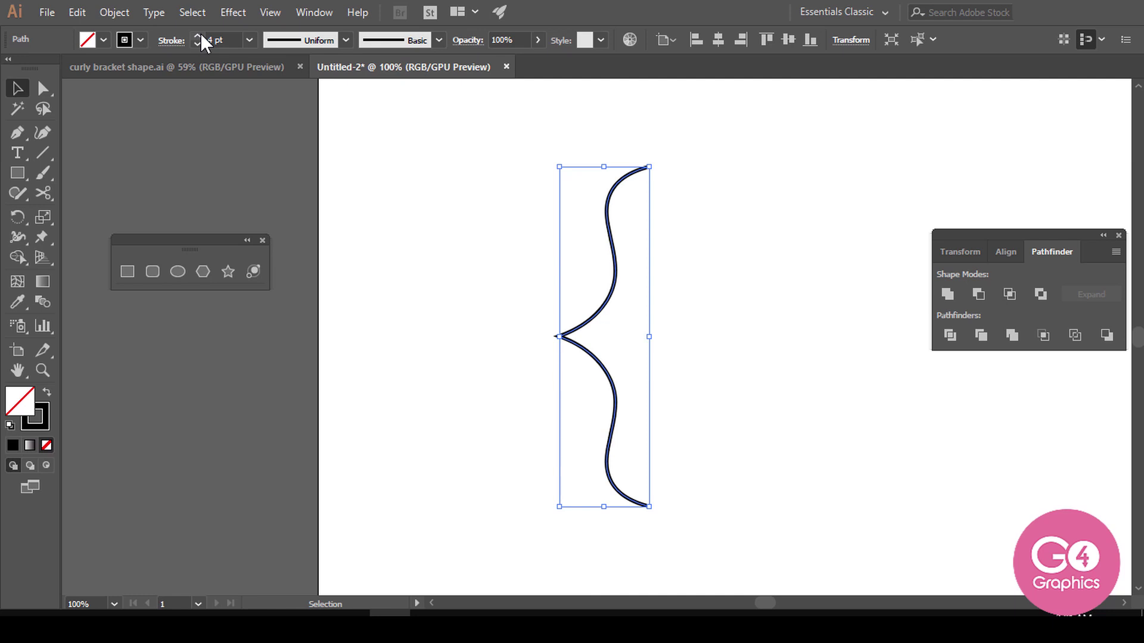
{"action": "left_click", "coordinate": [706, 341]}
{"action": "left_click_drag", "start_coordinate": [822, 401], "coordinate": [634, 393]}
- Make a vertically reflected copy of the bracket with Transform > Reflect
{"action": "key", "text": "ctrl+minus"}
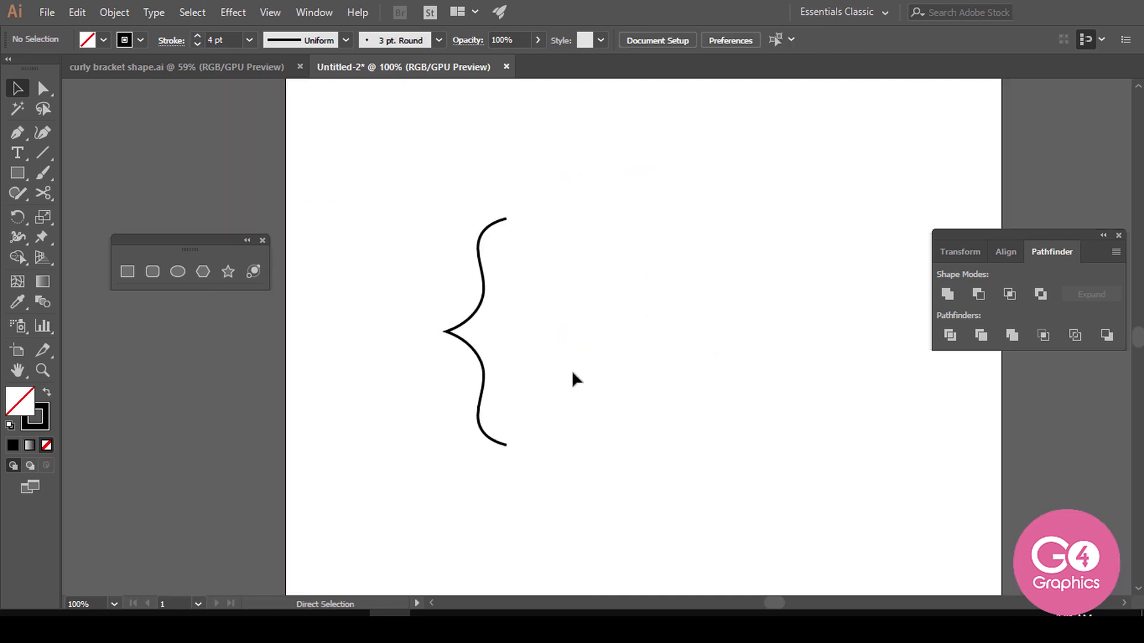
{"action": "left_click", "coordinate": [478, 356]}
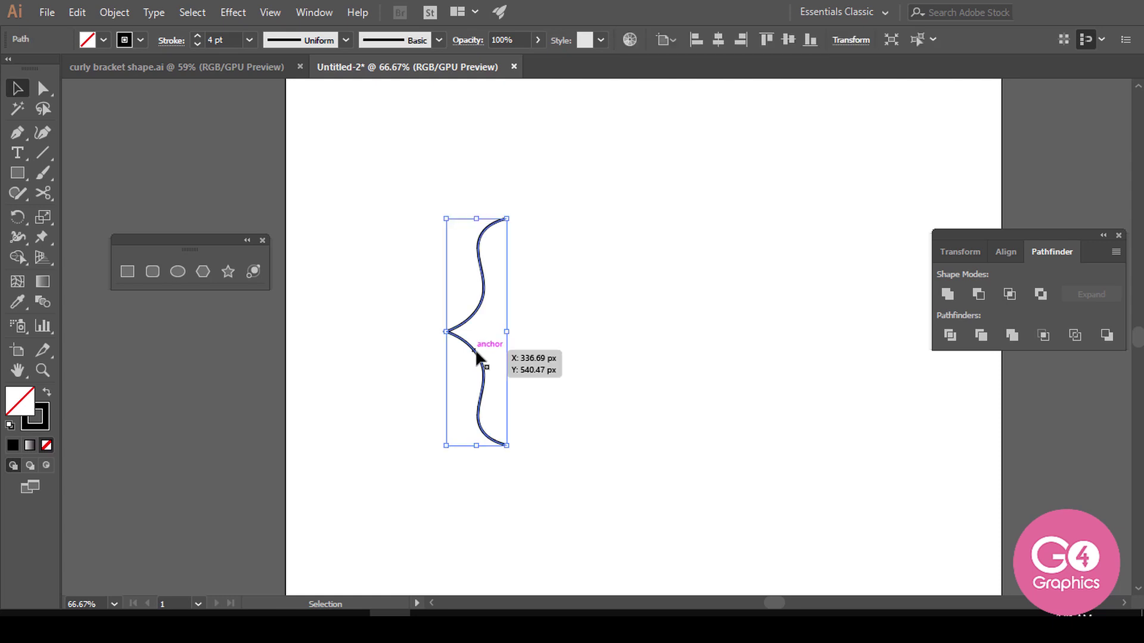
{"action": "right_click", "coordinate": [477, 353]}
{"action": "mouse_move", "coordinate": [529, 248]}
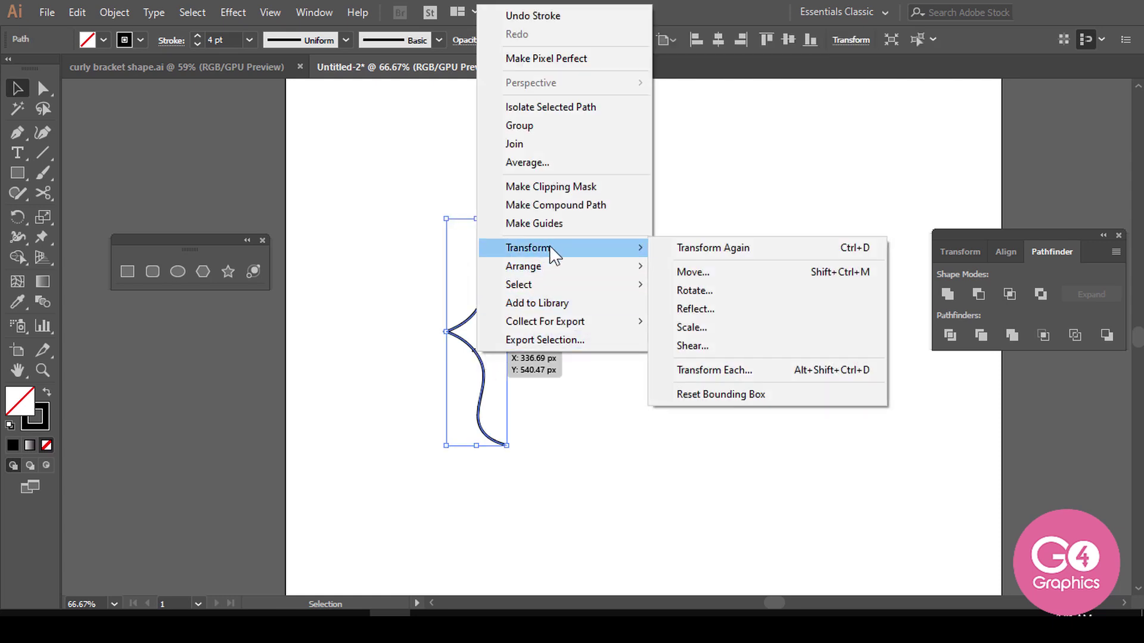
{"action": "left_click", "coordinate": [738, 315]}
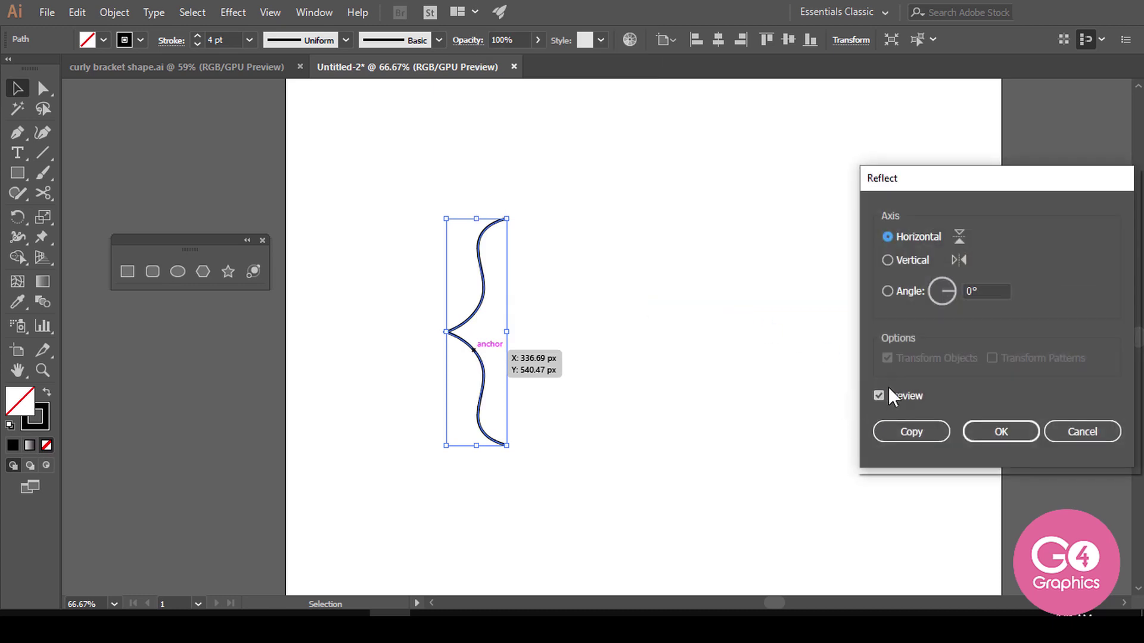
{"action": "left_click", "coordinate": [887, 260]}
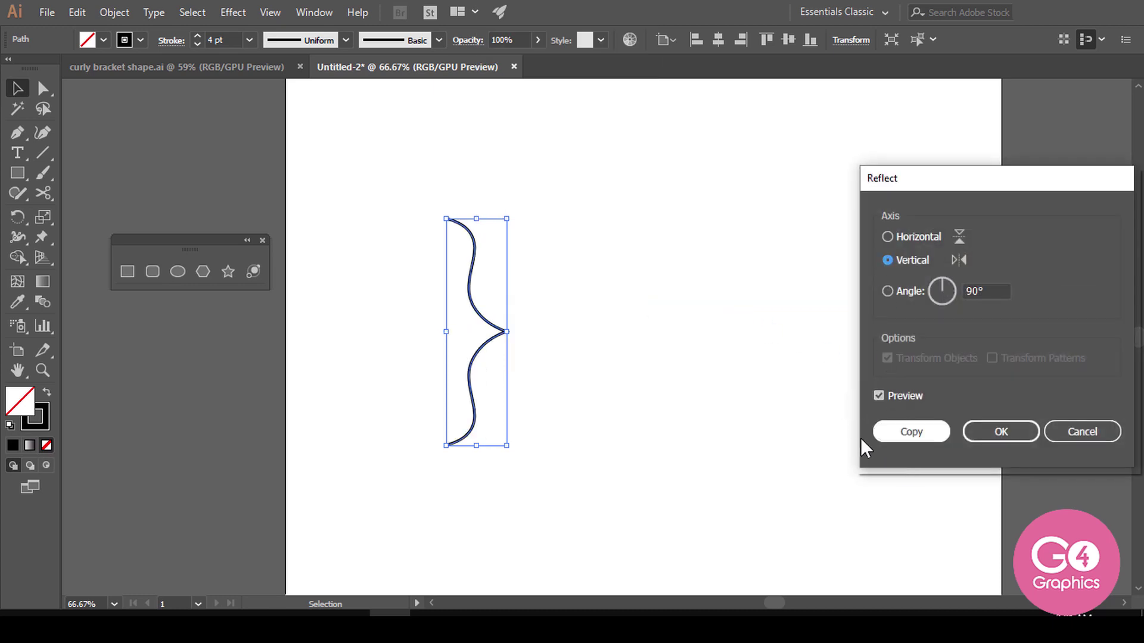
{"action": "left_click", "coordinate": [924, 435]}
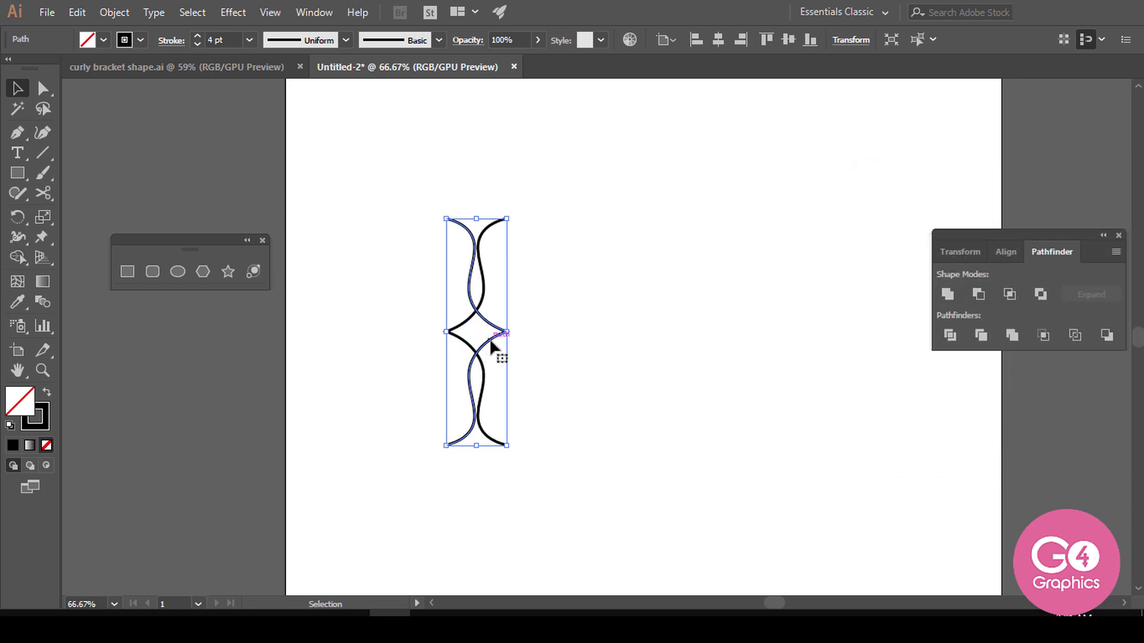
- Drag the mirrored copy straight right so the two brackets face each other
{"action": "left_click_drag", "start_coordinate": [489, 340], "coordinate": [766, 350]}
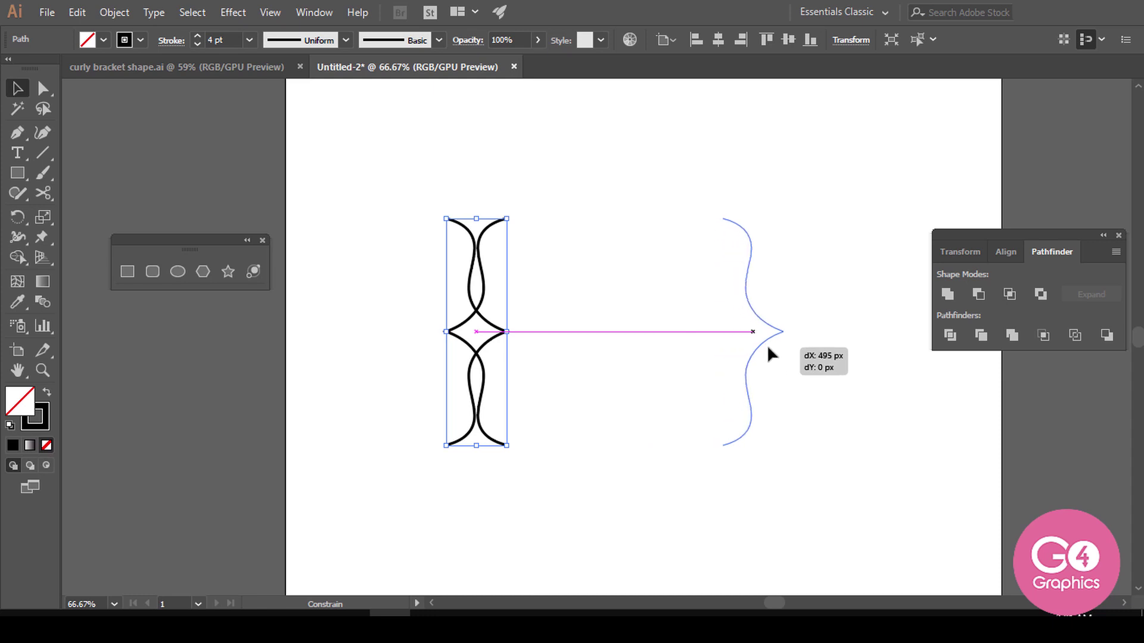
{"action": "left_click_drag", "start_coordinate": [766, 348], "coordinate": [772, 349]}
{"action": "left_click", "coordinate": [857, 444]}
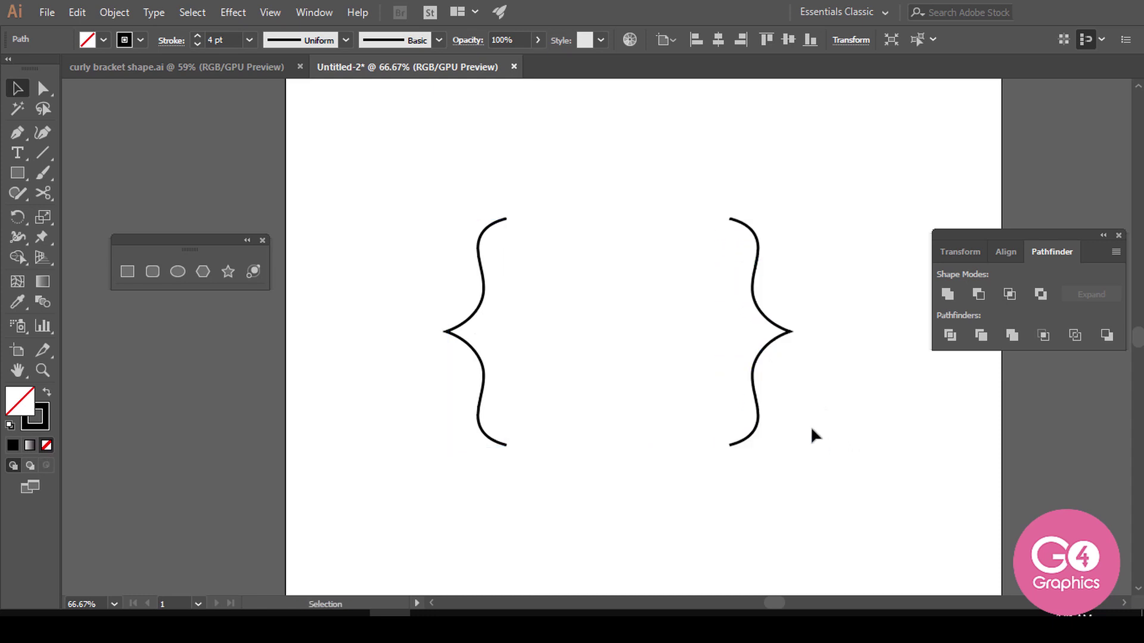
{"action": "left_click", "coordinate": [762, 353]}
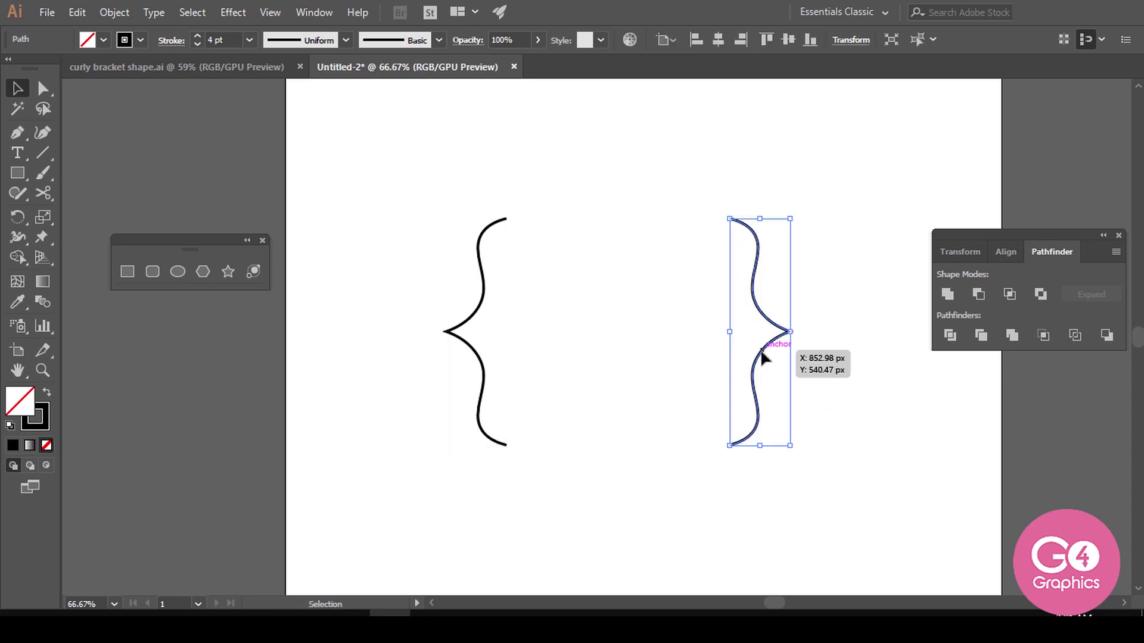
- Place a bracket copy between the pair, rotate it 90°, and move it below the upright brackets
{"action": "left_click_drag", "start_coordinate": [762, 355], "coordinate": [629, 362]}
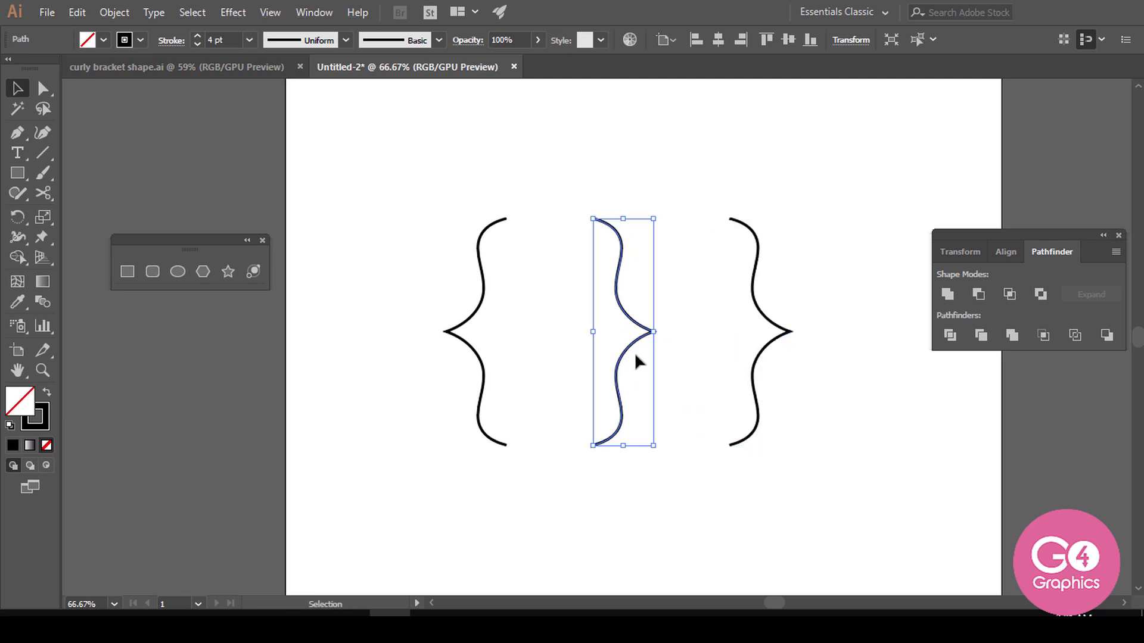
{"action": "left_click", "coordinate": [843, 43]}
{"action": "left_click", "coordinate": [758, 111]}
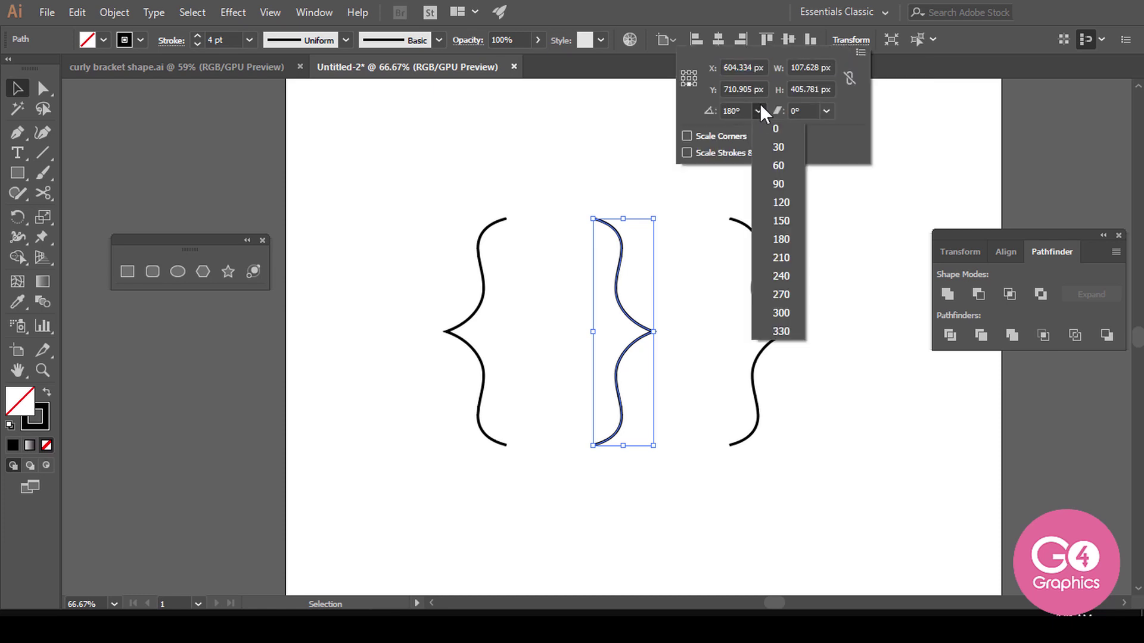
{"action": "left_click", "coordinate": [778, 184]}
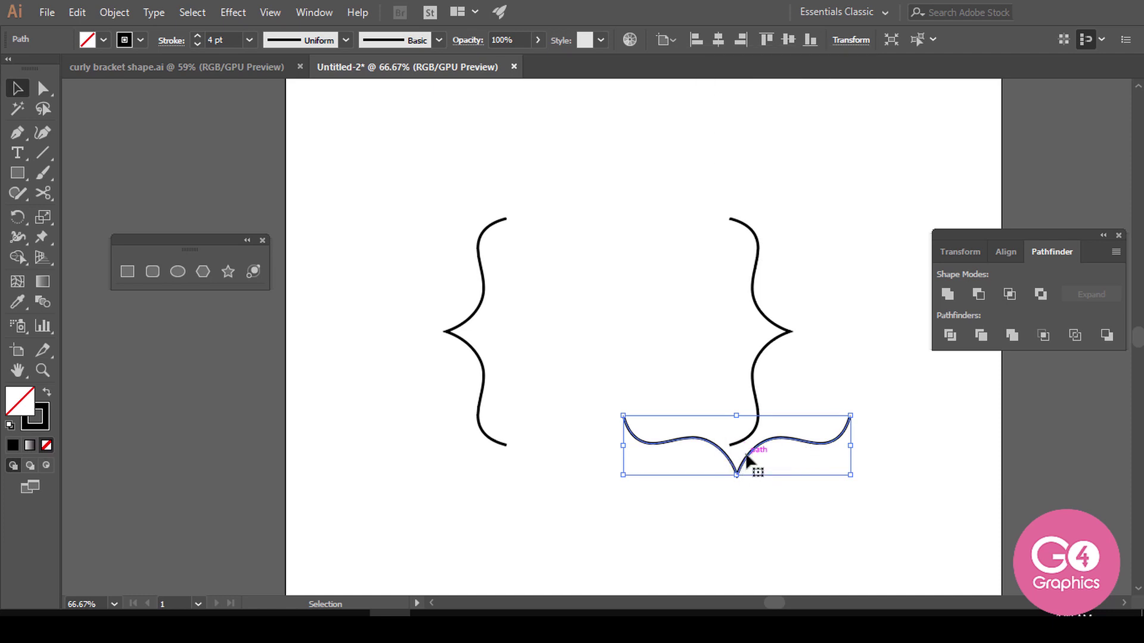
{"action": "left_click_drag", "start_coordinate": [732, 460], "coordinate": [648, 488]}
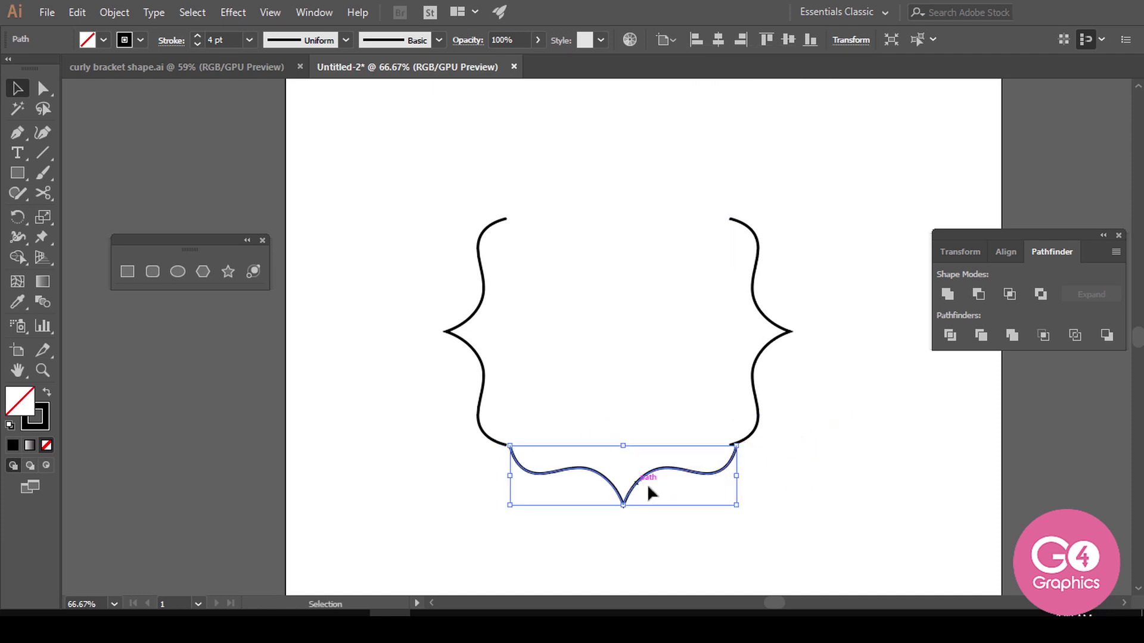
- Nudge the bottom curve left so its left end meets the left bracket's lower tip
{"action": "scroll", "coordinate": [655, 512], "scroll_direction": "up", "scroll_amount": 3}
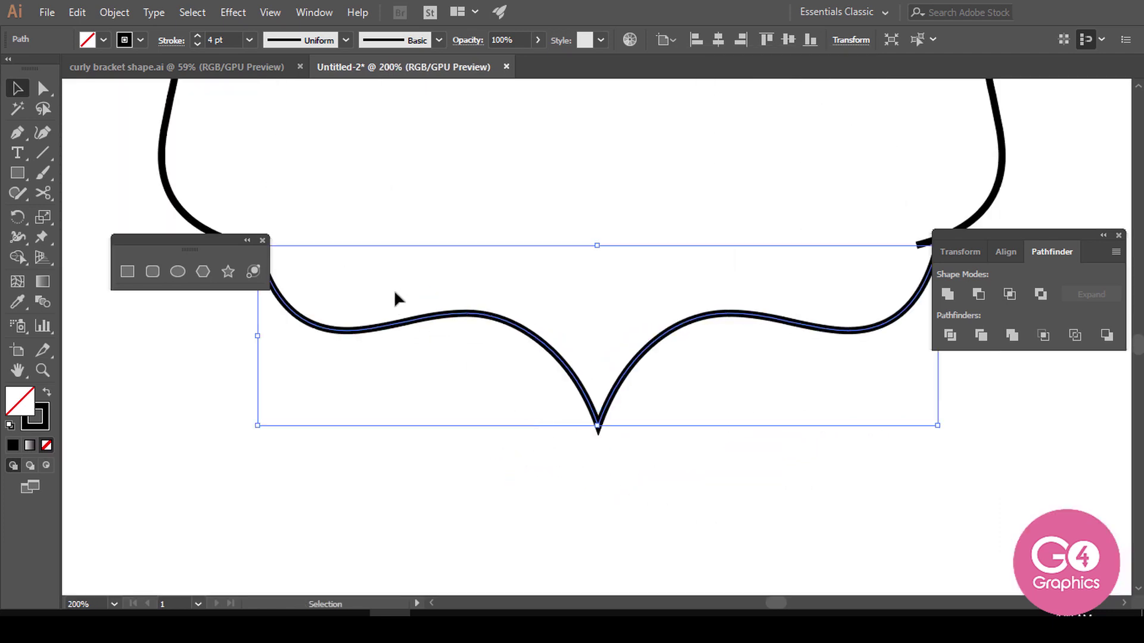
{"action": "left_click_drag", "start_coordinate": [396, 301], "coordinate": [662, 383]}
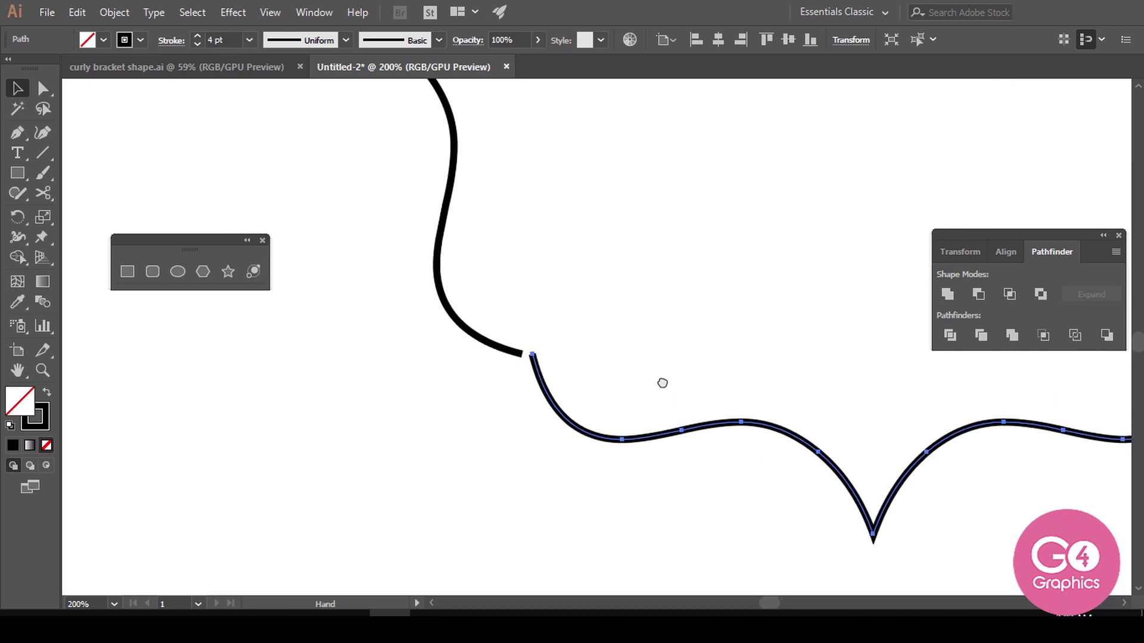
{"action": "left_click", "coordinate": [263, 241]}
{"action": "left_click_drag", "start_coordinate": [539, 386], "coordinate": [531, 386]}
- Shift the right upright bracket to meet the bottom curve's right end
{"action": "left_click_drag", "start_coordinate": [1120, 424], "coordinate": [684, 423]}
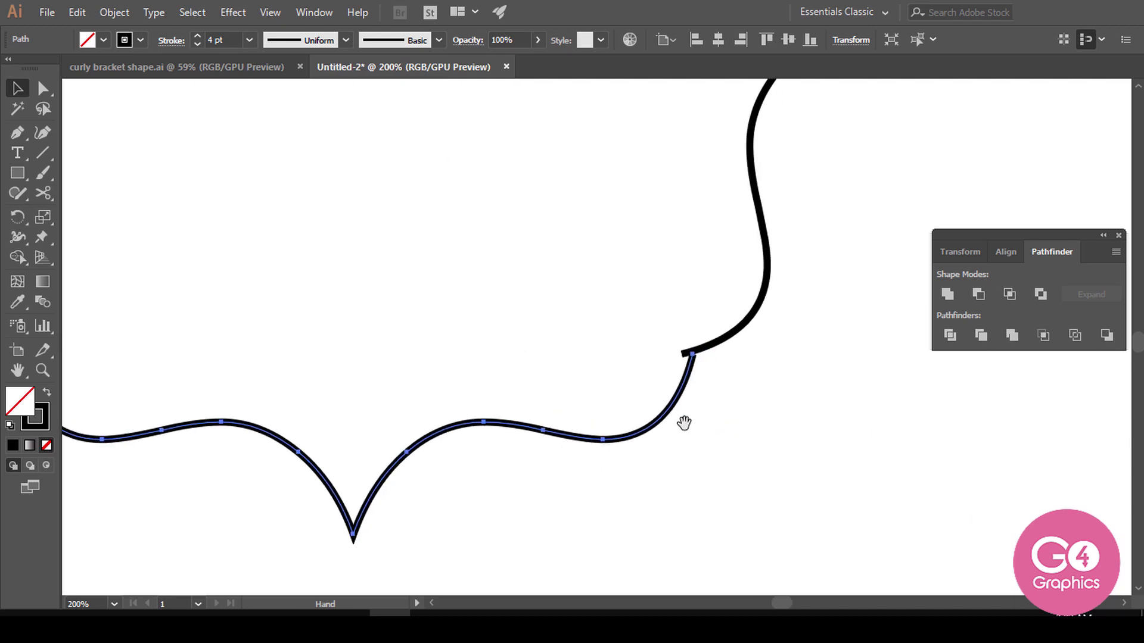
{"action": "left_click", "coordinate": [703, 374]}
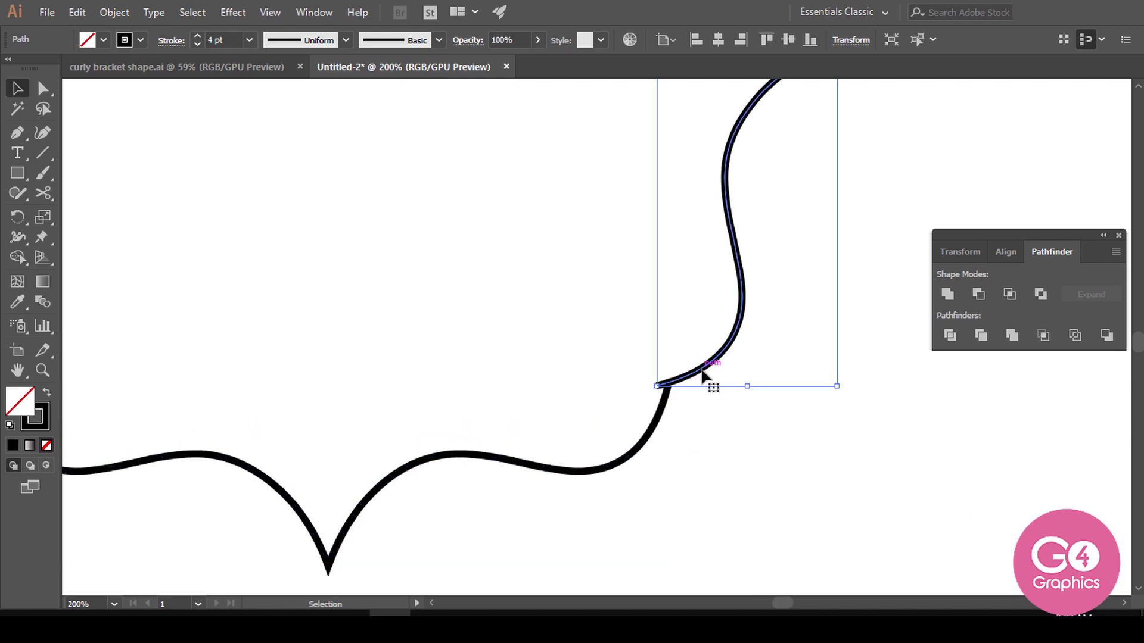
{"action": "left_click_drag", "start_coordinate": [704, 374], "coordinate": [714, 374]}
{"action": "left_click", "coordinate": [697, 463]}
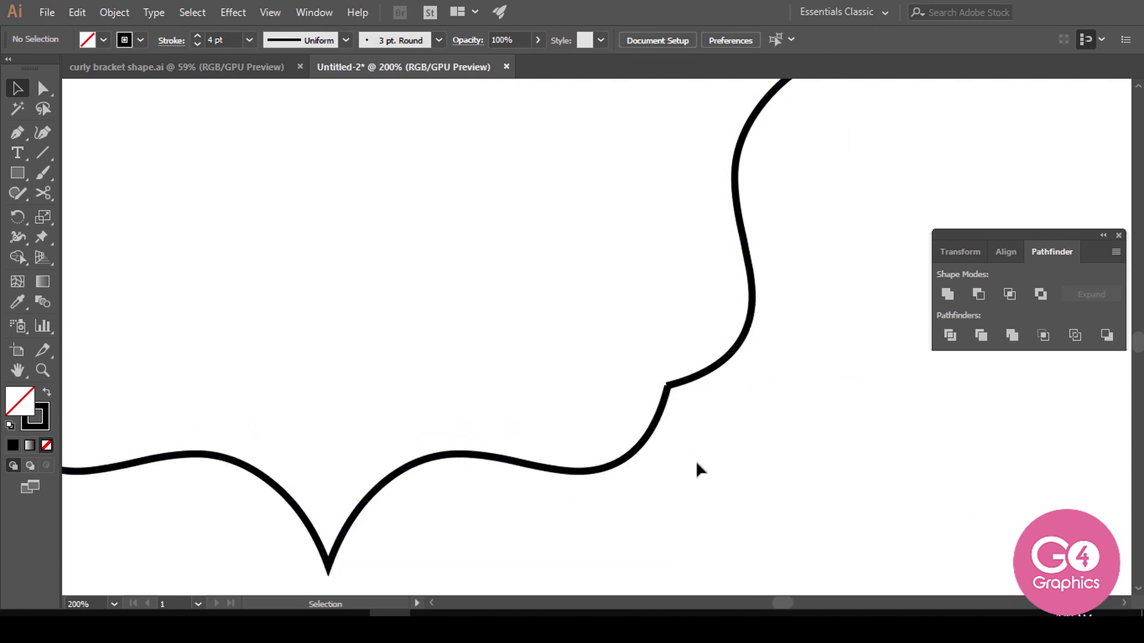
- Close the right joint by nudging the right bracket down and the bottom curve up
{"action": "key", "text": "a"}
{"action": "key", "text": "ctrl+plus"}
{"action": "left_click", "coordinate": [727, 410]}
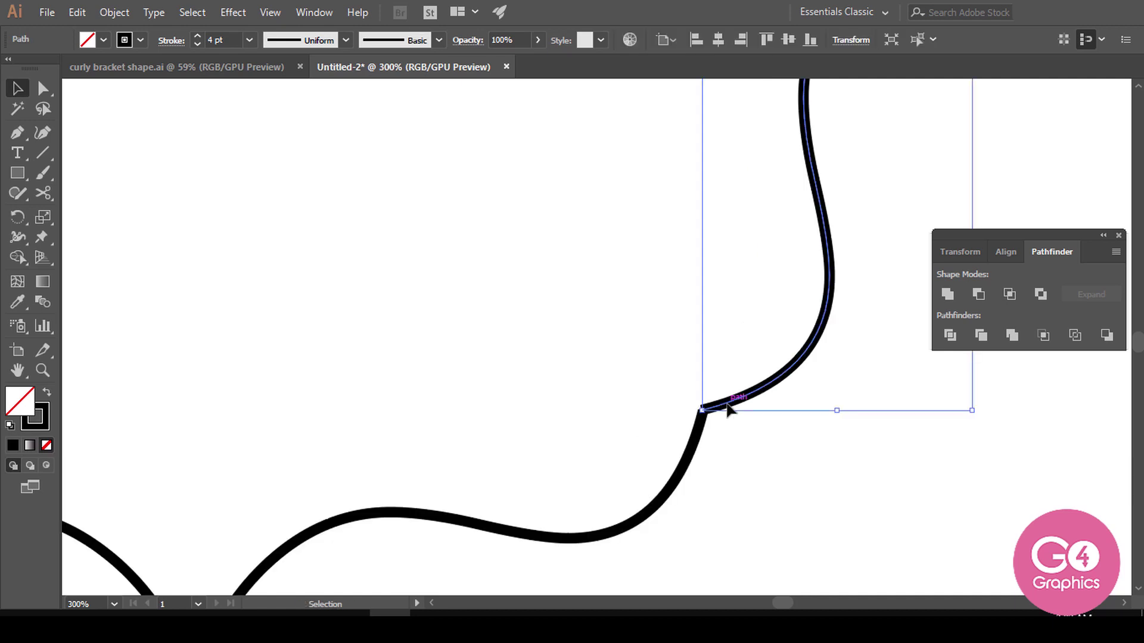
{"action": "key", "text": "Down"}
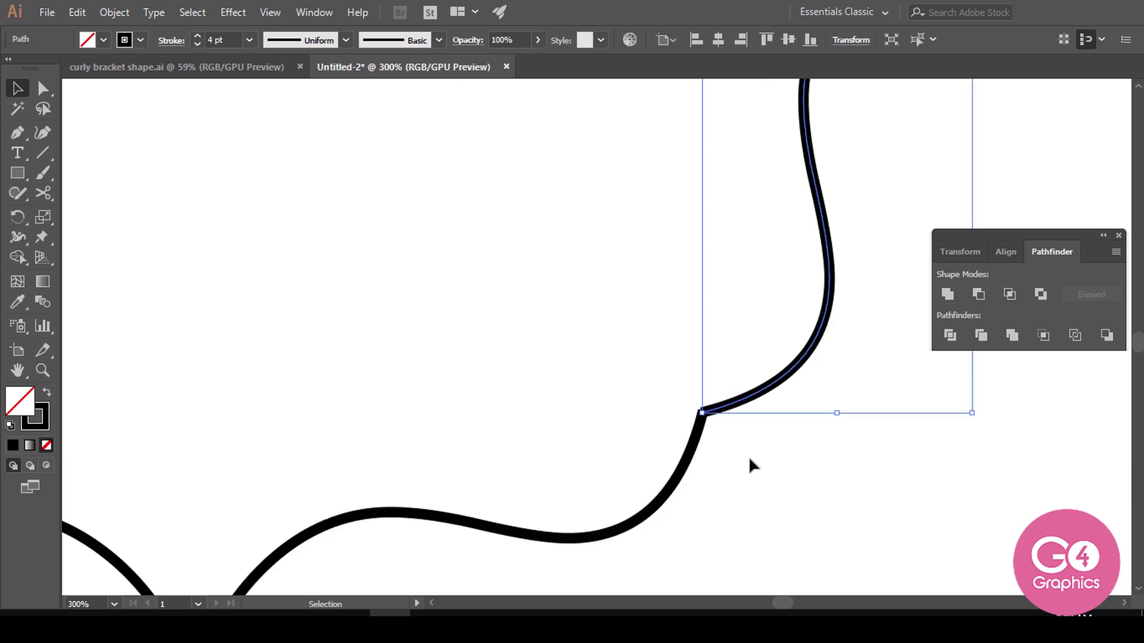
{"action": "left_click", "coordinate": [695, 482]}
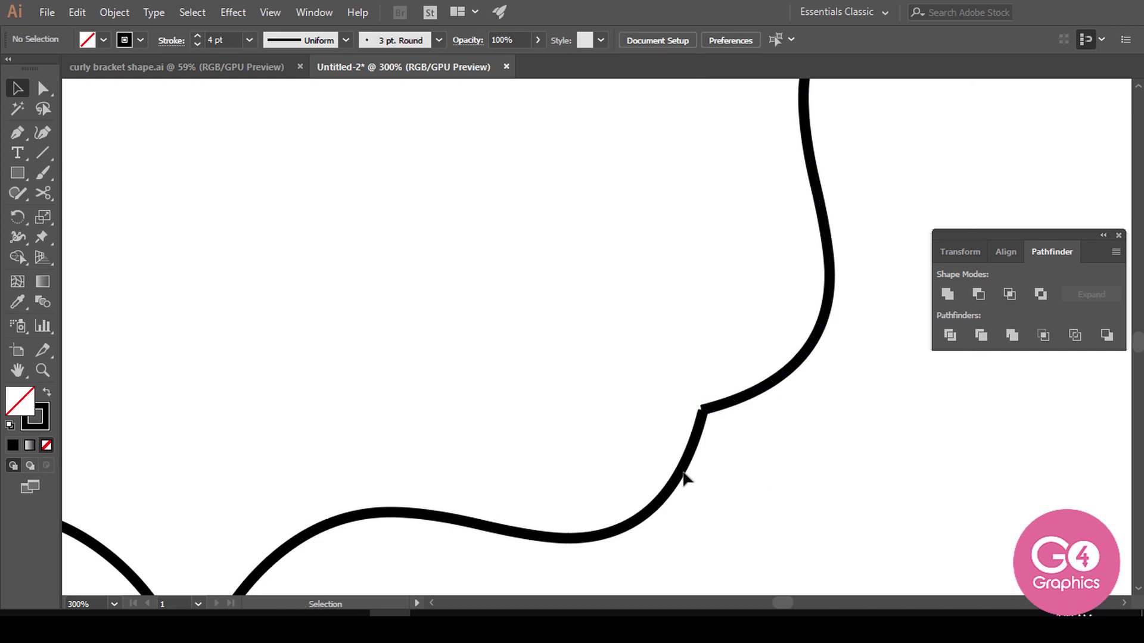
{"action": "left_click", "coordinate": [684, 477]}
{"action": "key", "text": "Up"}
{"action": "left_click", "coordinate": [780, 487]}
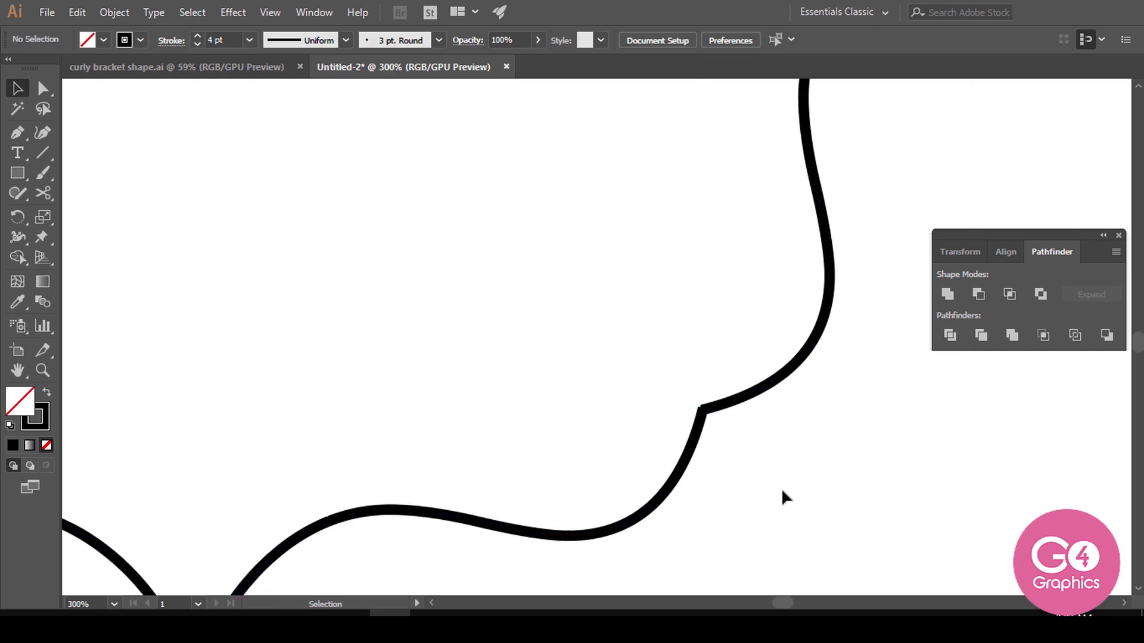
{"action": "key", "text": "ctrl+minus"}
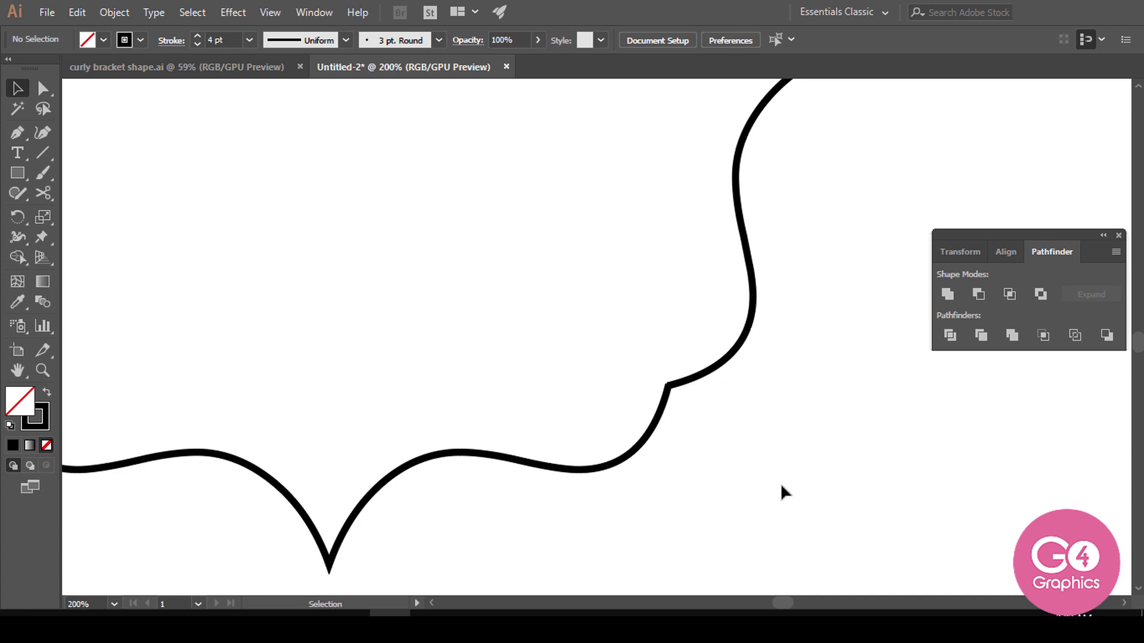
{"action": "key", "text": "ctrl+minus"}
{"action": "key", "text": "ctrl+minus"}
{"action": "key", "text": "ctrl+minus"}
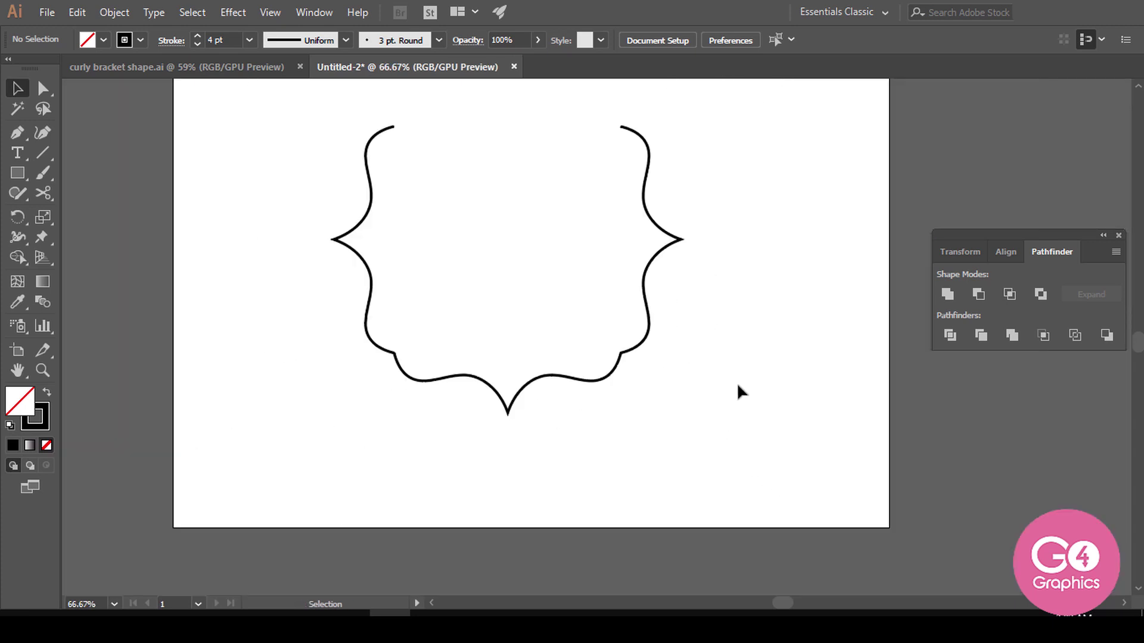
- Make a horizontally reflected copy of the bottom wavy curve with Transform > Reflect
{"action": "left_click_drag", "start_coordinate": [714, 318], "coordinate": [727, 410]}
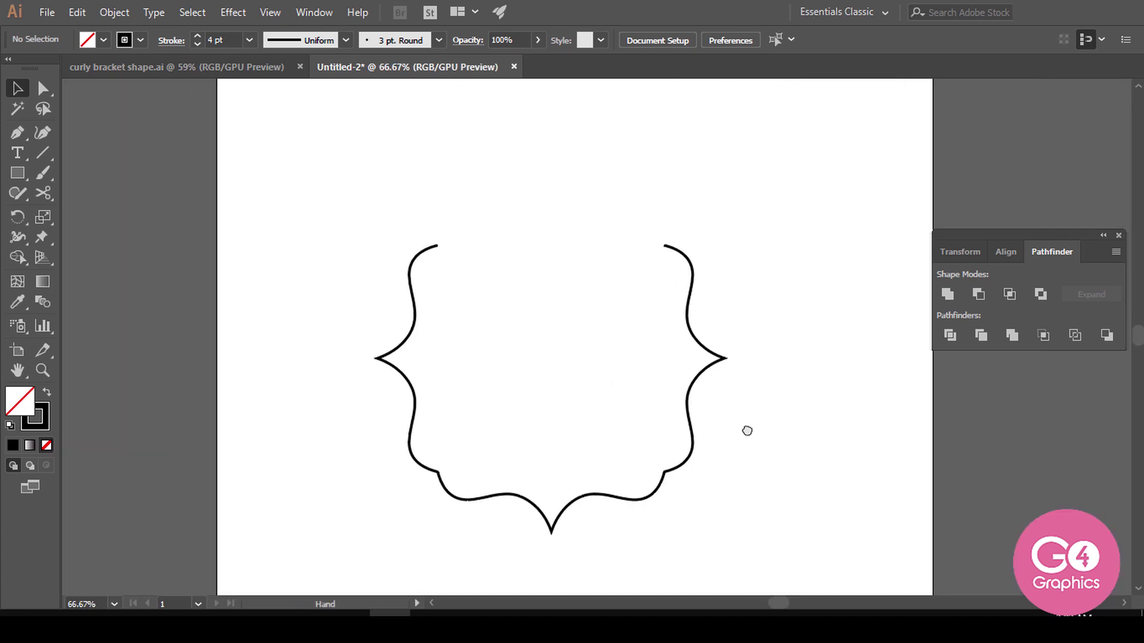
{"action": "left_click", "coordinate": [517, 499]}
{"action": "right_click", "coordinate": [521, 508]}
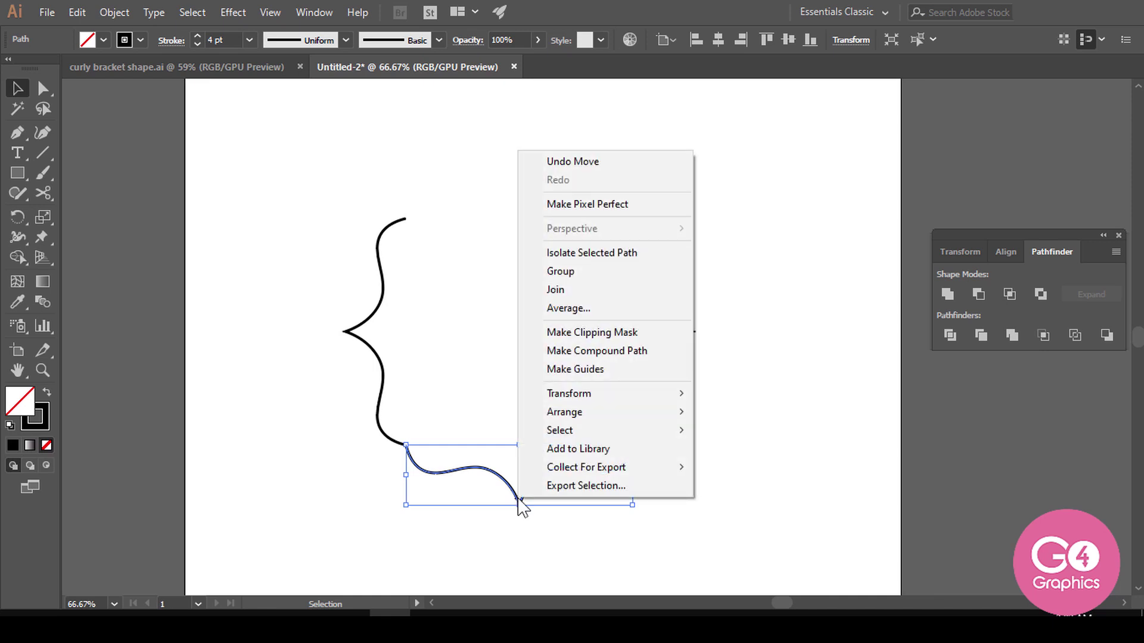
{"action": "mouse_move", "coordinate": [570, 394]}
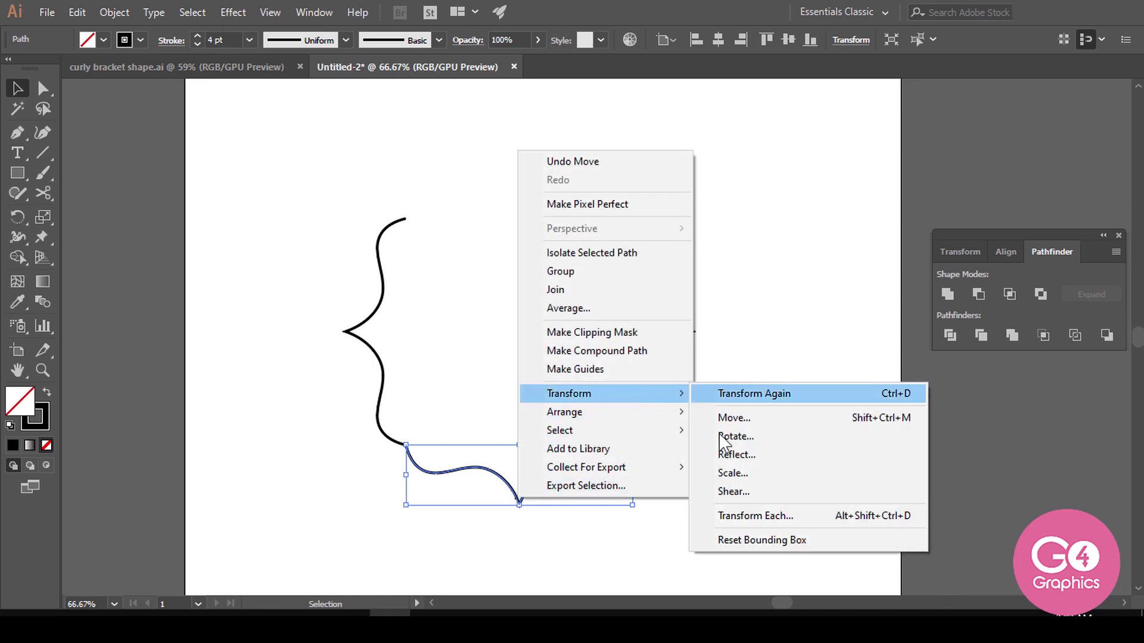
{"action": "left_click", "coordinate": [755, 458]}
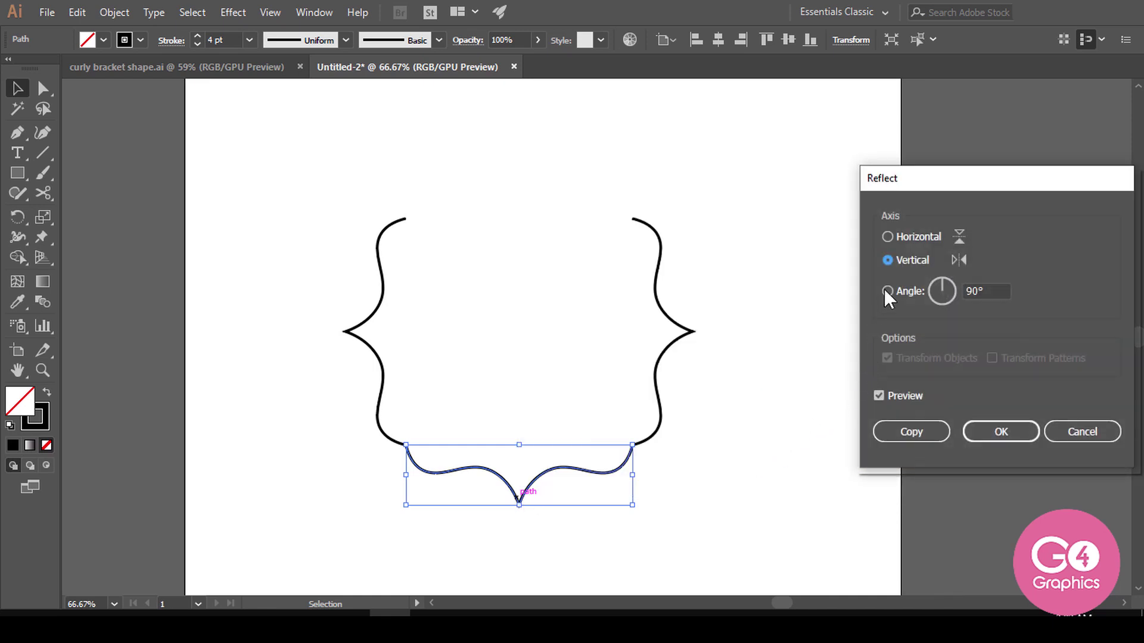
{"action": "left_click", "coordinate": [888, 236]}
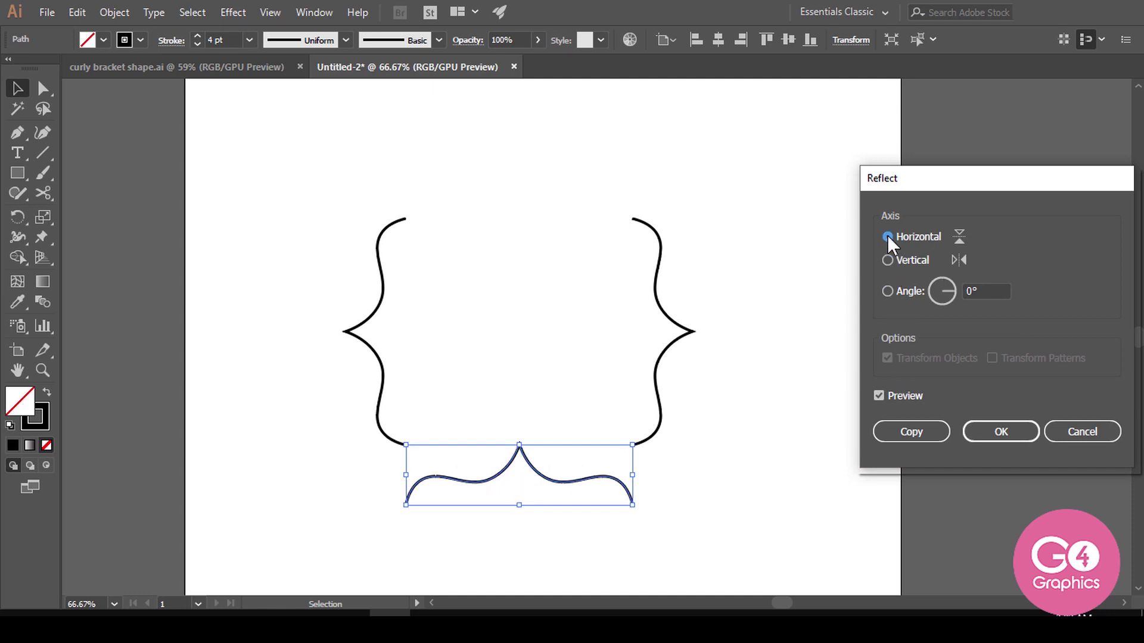
{"action": "left_click", "coordinate": [901, 429]}
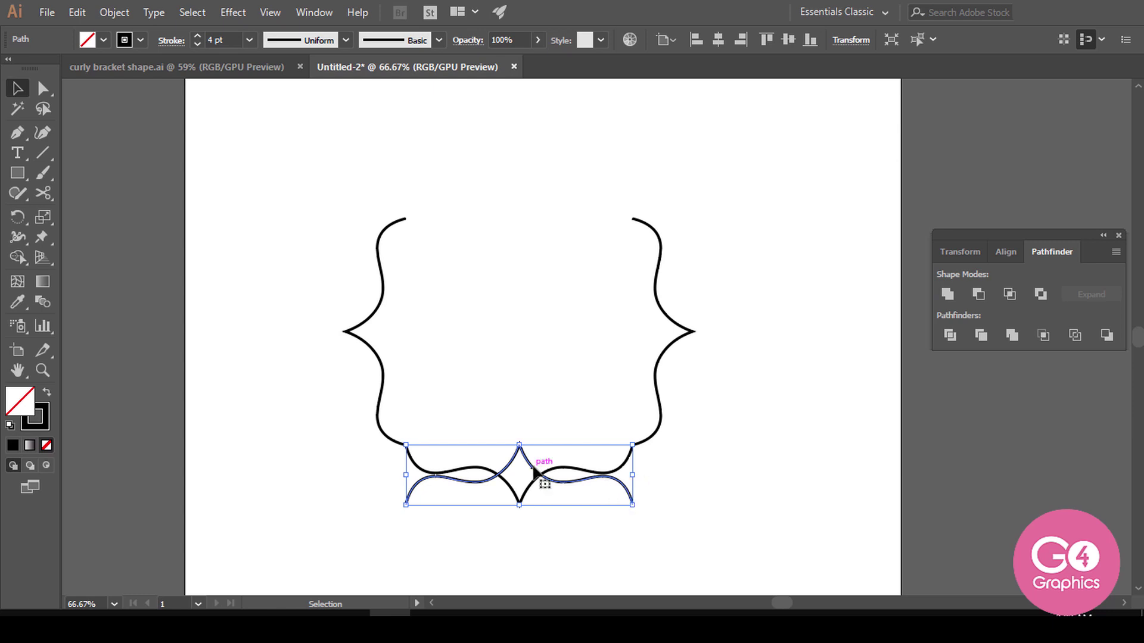
- Move the flipped copy up to cap the frame's top, then marquee-select all frame pieces
{"action": "left_click_drag", "start_coordinate": [530, 465], "coordinate": [534, 178]}
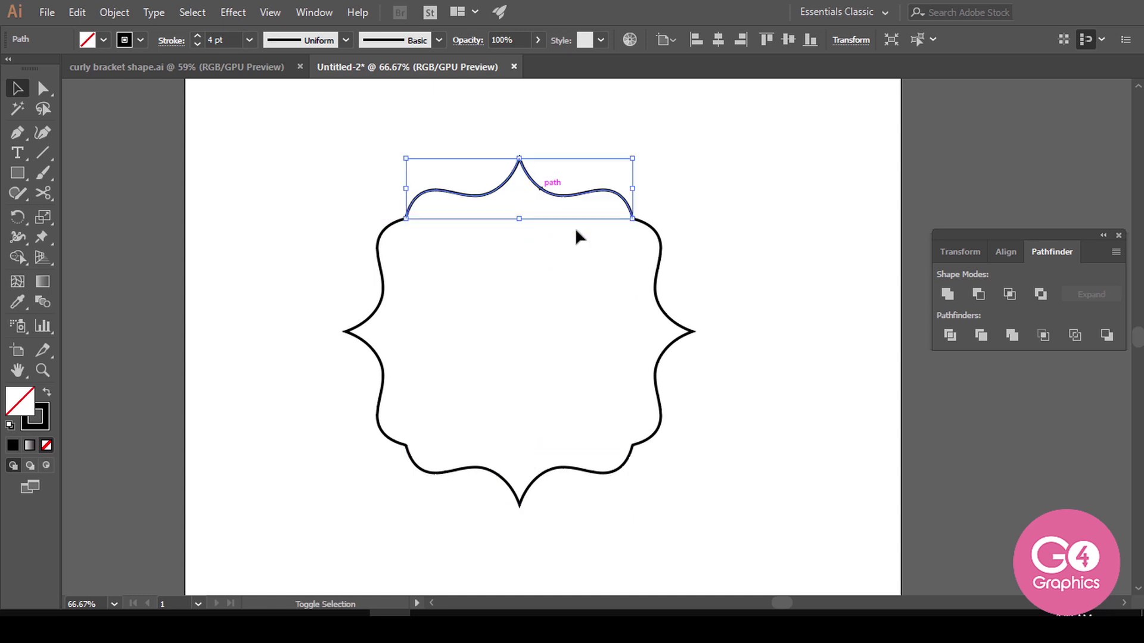
{"action": "left_click", "coordinate": [709, 284]}
{"action": "key", "text": "ctrl+plus"}
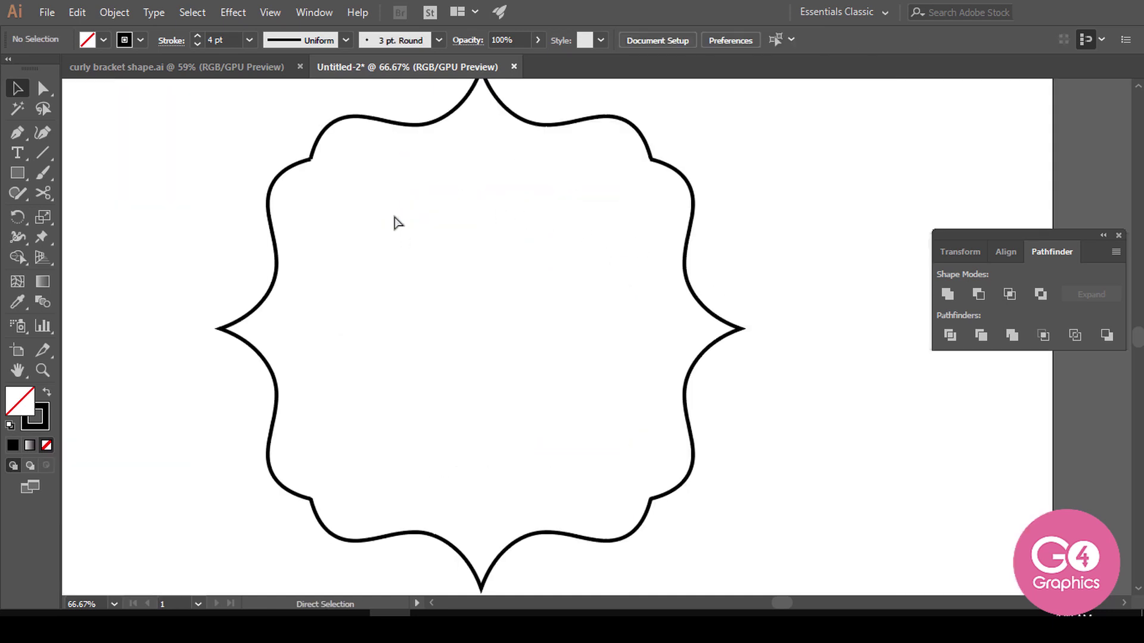
{"action": "key", "text": "ctrl+plus"}
{"action": "left_click_drag", "start_coordinate": [544, 230], "coordinate": [675, 444]}
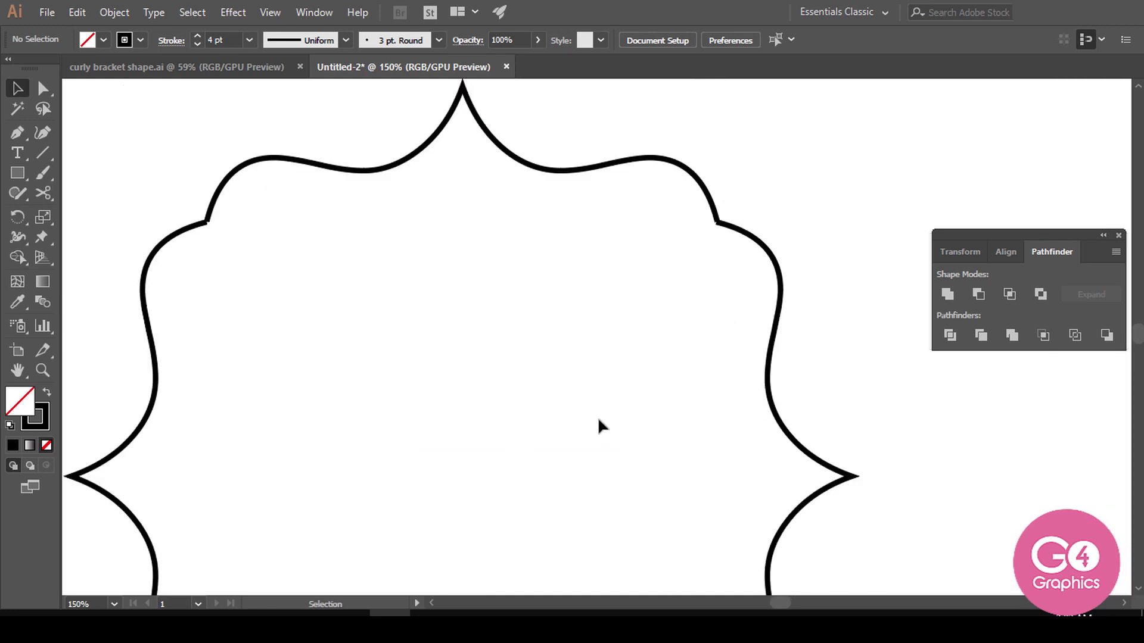
{"action": "key", "text": "ctrl+0"}
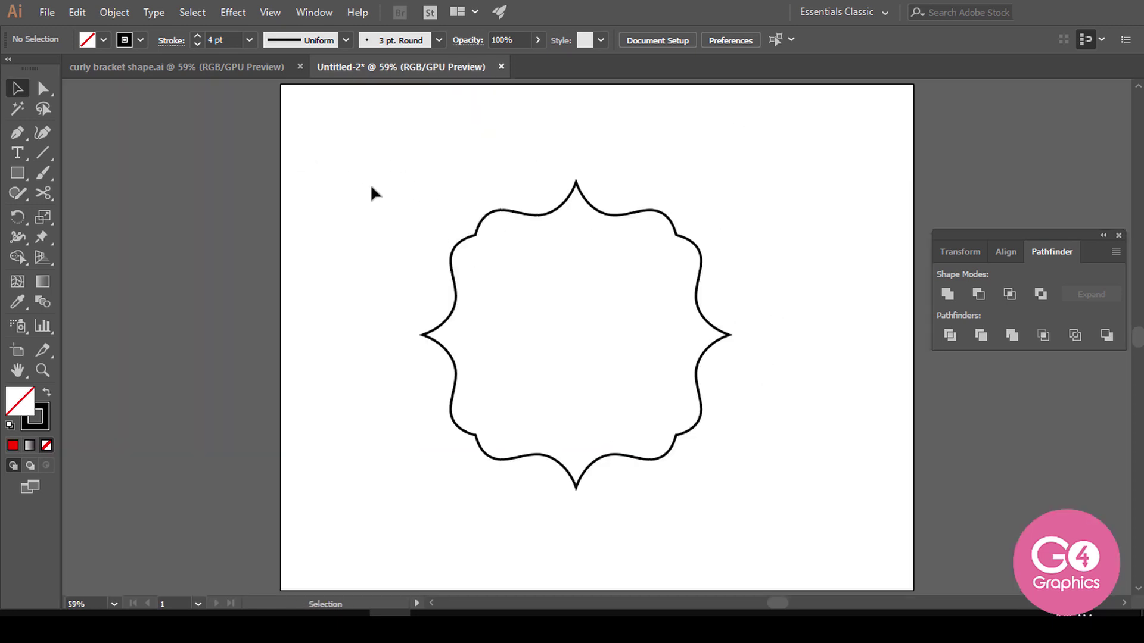
{"action": "left_click_drag", "start_coordinate": [524, 216], "coordinate": [524, 175]}
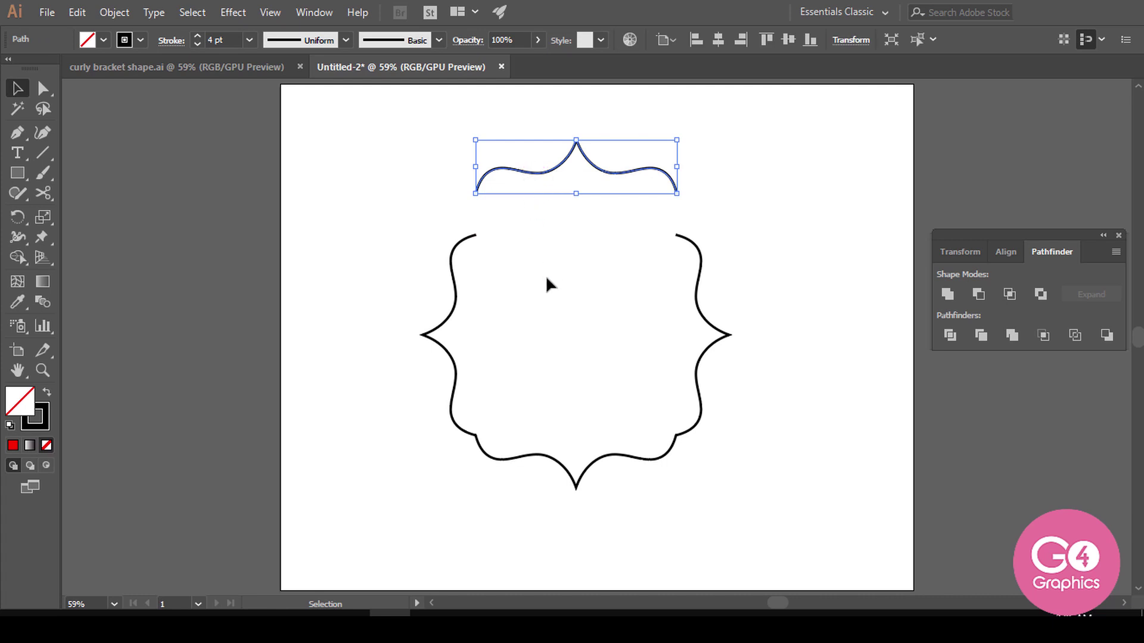
{"action": "key", "text": "ctrl+z"}
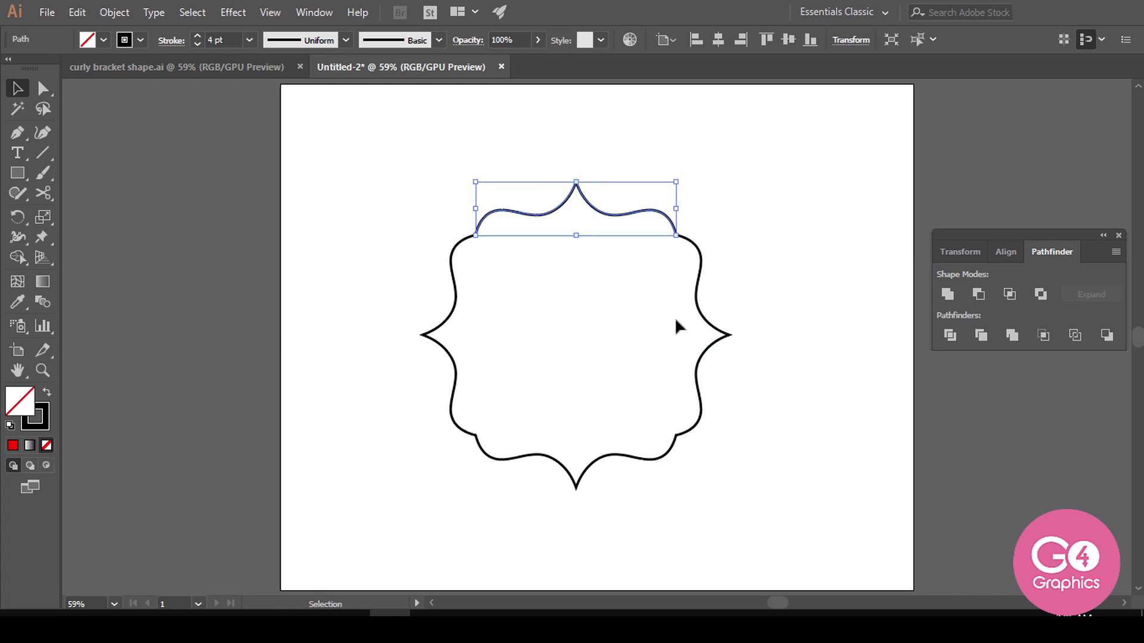
{"action": "left_click_drag", "start_coordinate": [370, 133], "coordinate": [801, 532]}
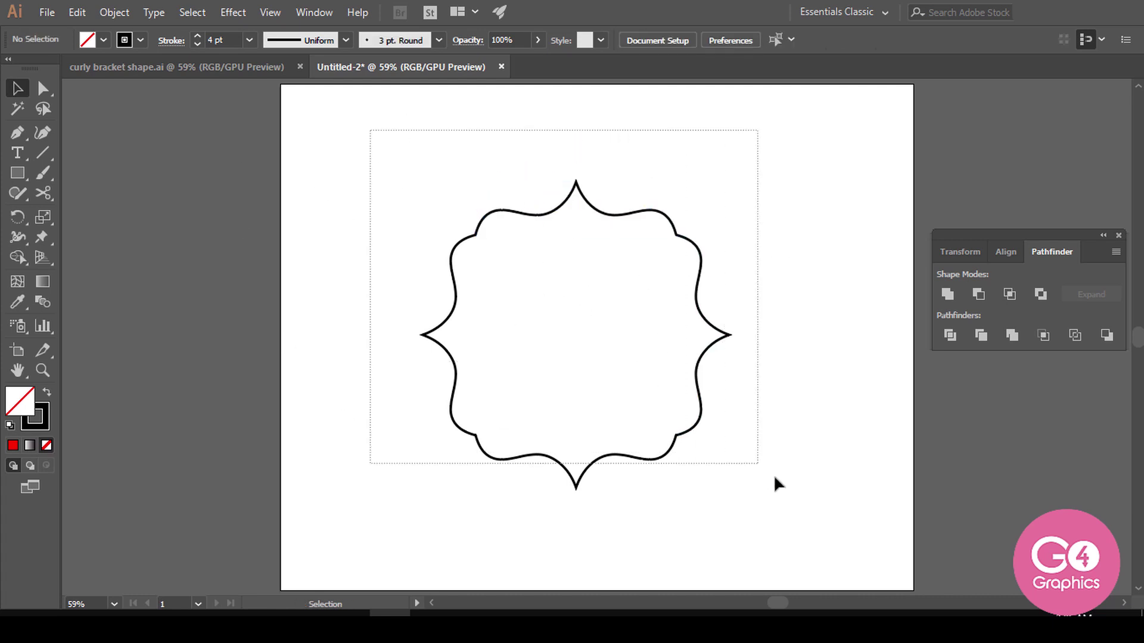
- Join the selected bracket paths with Object > Path > Join, zoom in, and bring up the Window menu
{"action": "left_click", "coordinate": [113, 12]}
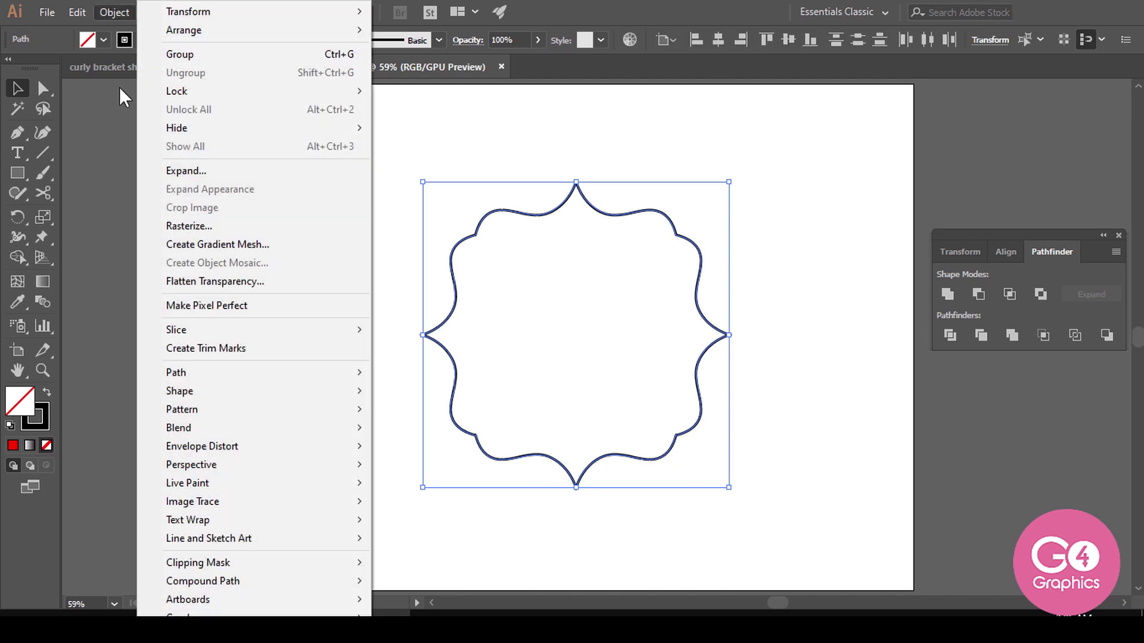
{"action": "mouse_move", "coordinate": [176, 371]}
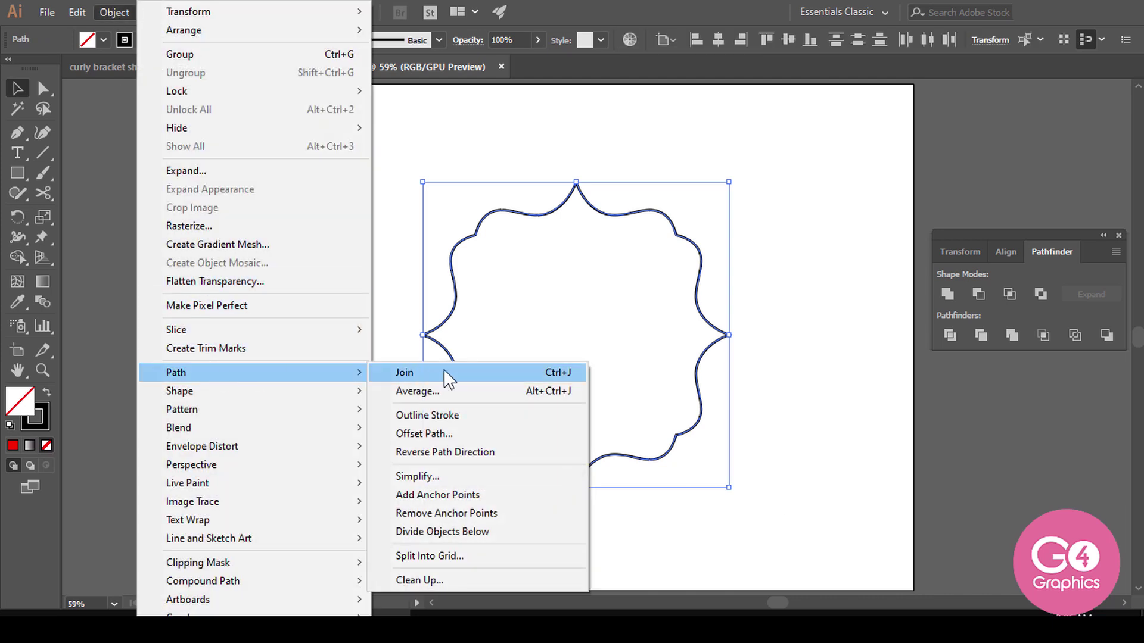
{"action": "left_click", "coordinate": [432, 373]}
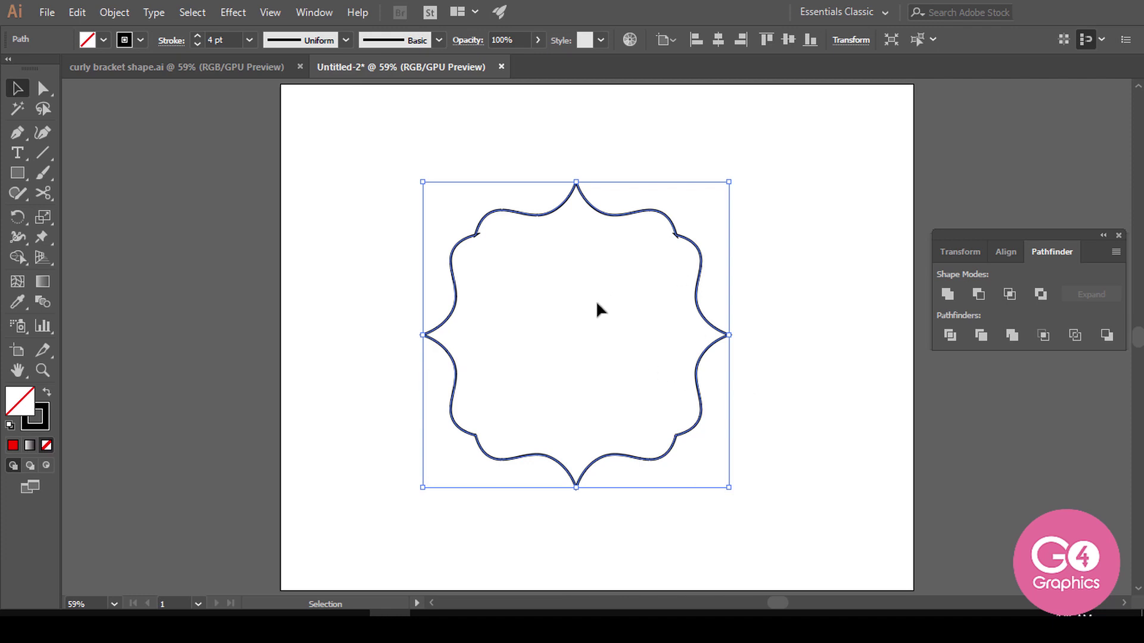
{"action": "key", "text": "ctrl+plus"}
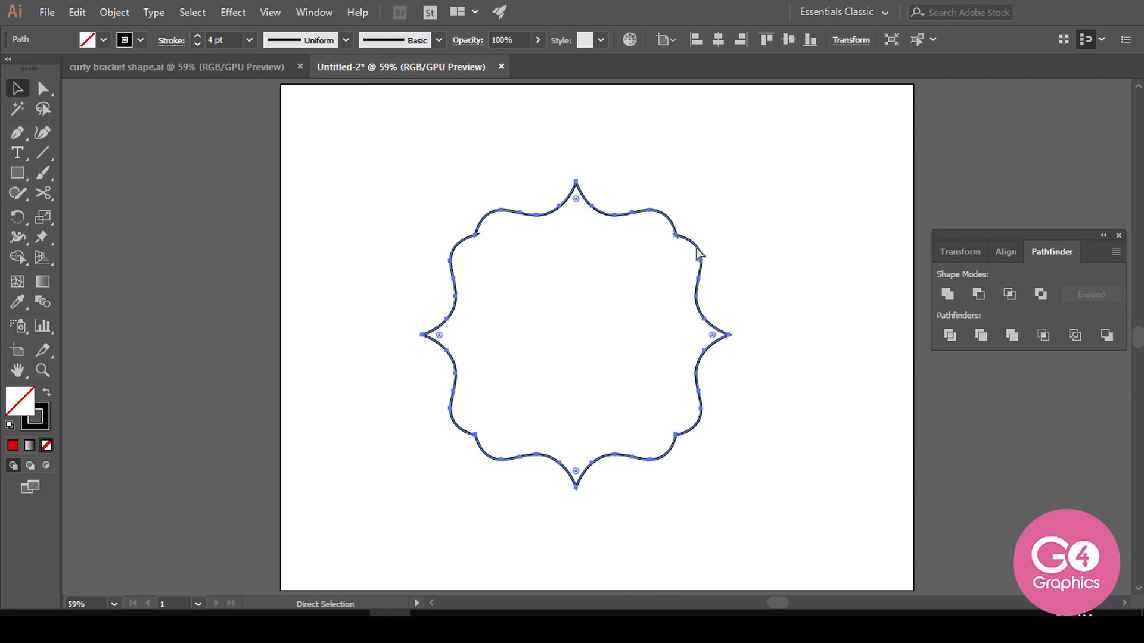
{"action": "key", "text": "ctrl+plus"}
{"action": "key", "text": "ctrl+plus"}
{"action": "scroll", "coordinate": [831, 186], "scroll_direction": "up", "scroll_amount": 5}
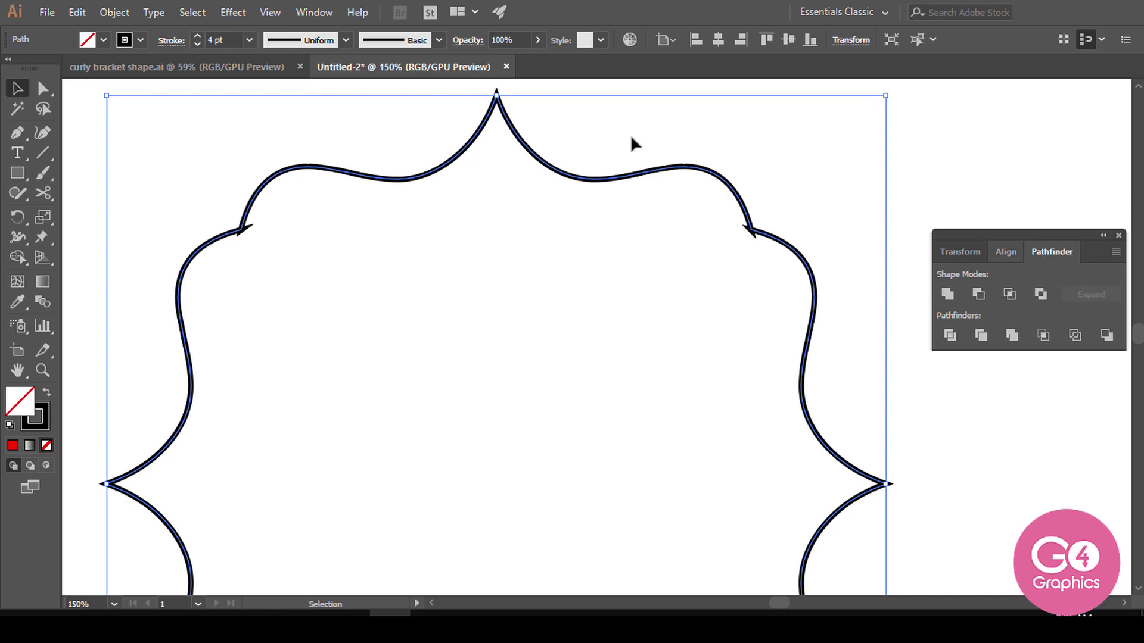
{"action": "left_click", "coordinate": [308, 9]}
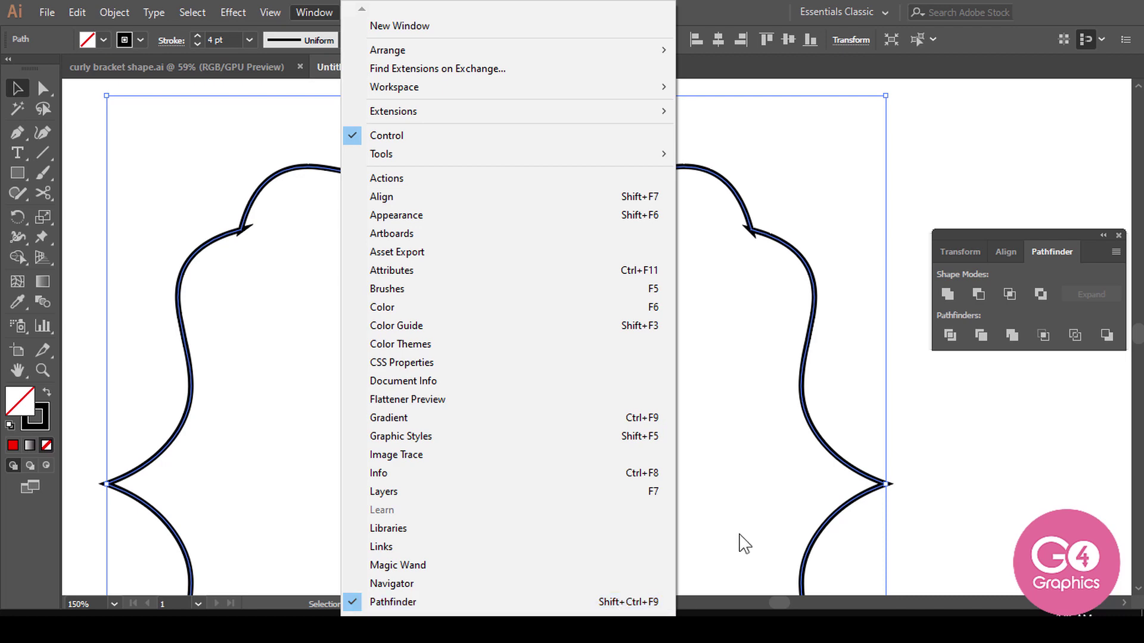
- Apply Pathfinder Unite twice to the frame, removing the leftover overlapping spikes
{"action": "left_click", "coordinate": [994, 449]}
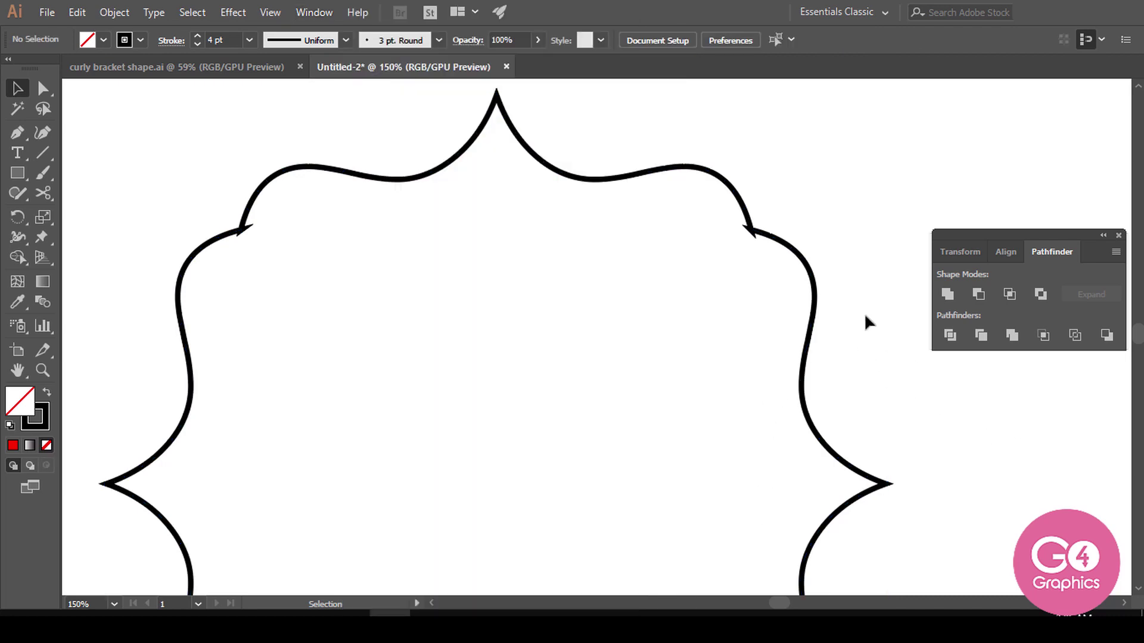
{"action": "left_click", "coordinate": [815, 307]}
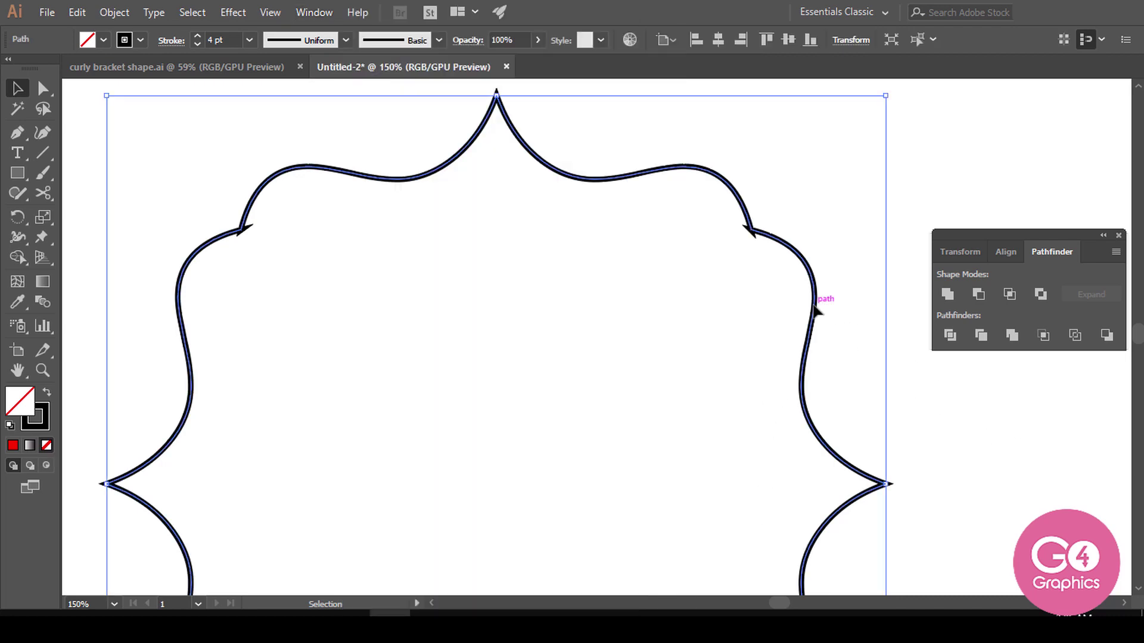
{"action": "left_click", "coordinate": [949, 295]}
{"action": "key", "text": "ctrl"}
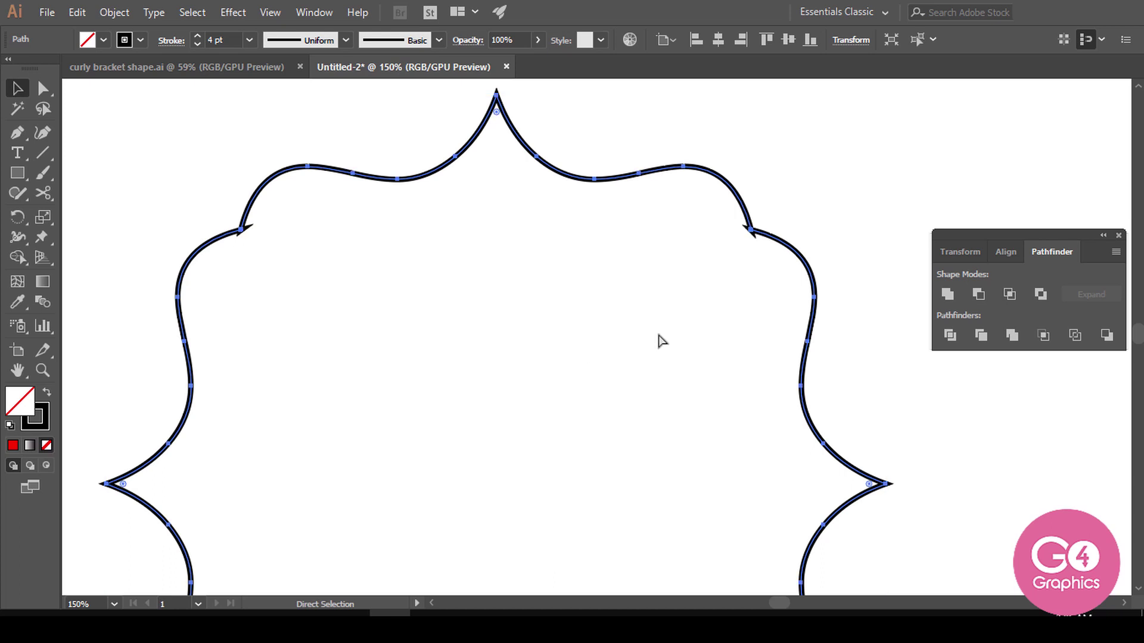
{"action": "left_click", "coordinate": [952, 294]}
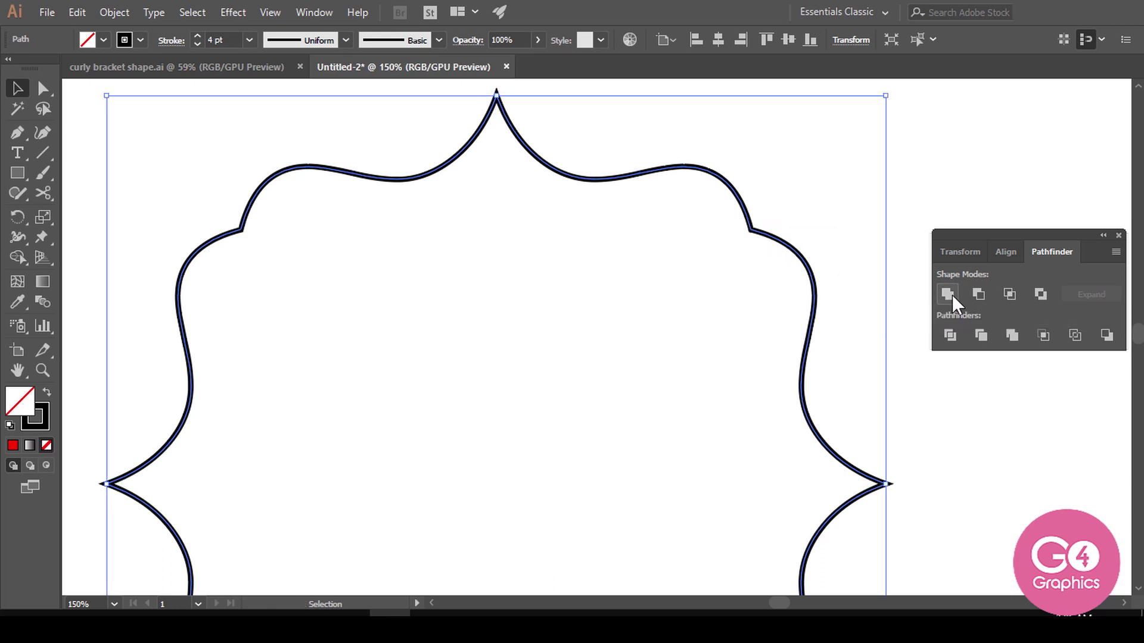
{"action": "key", "text": "ctrl+0"}
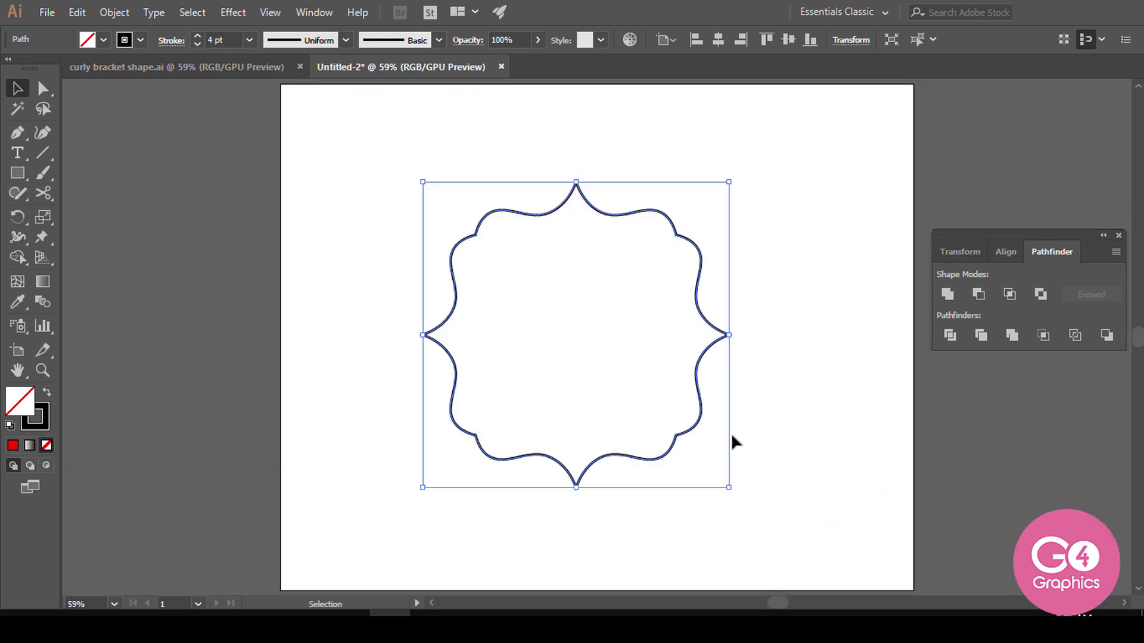
- Fill the badge with the dark indigo swatch and stretch it wider to about 652 px
{"action": "left_click", "coordinate": [104, 40]}
{"action": "left_click", "coordinate": [140, 79]}
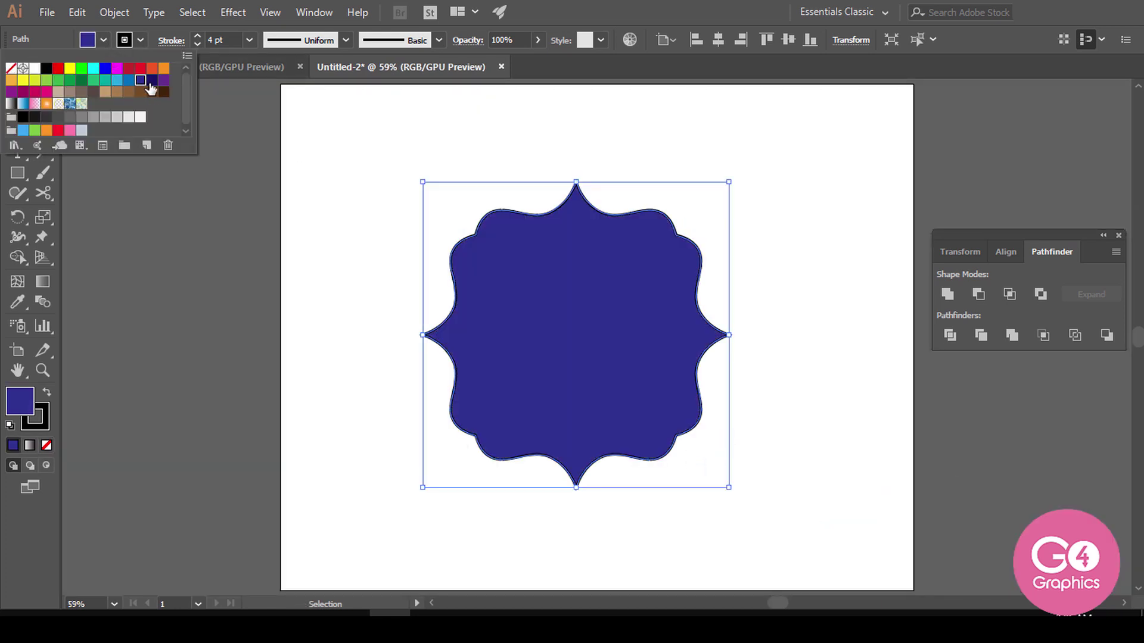
{"action": "key", "text": "Escape"}
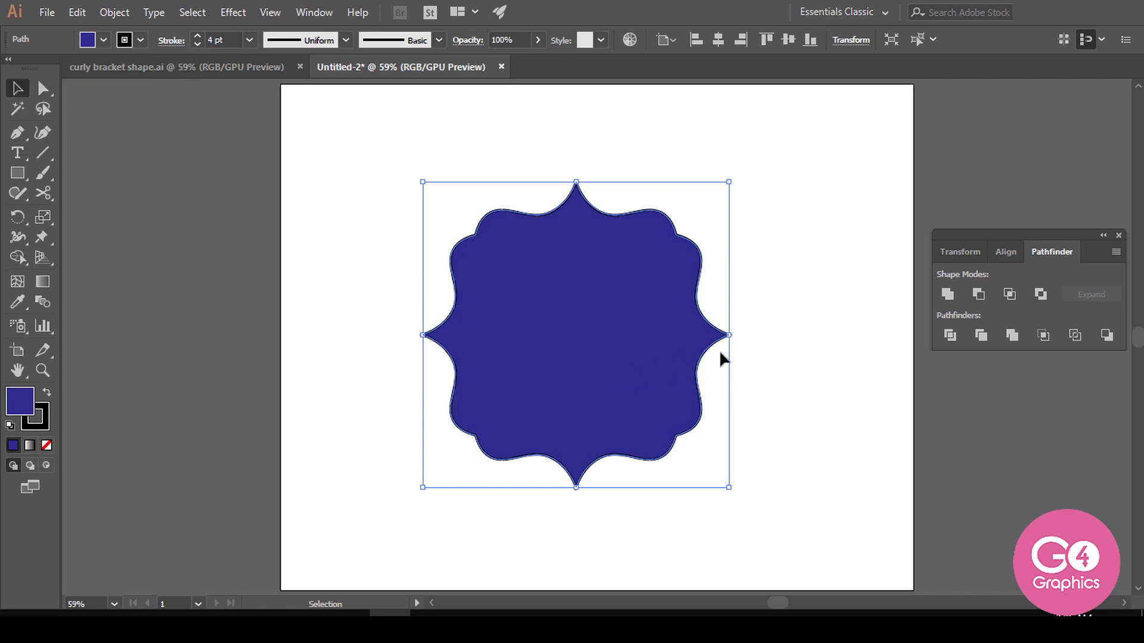
{"action": "left_click_drag", "start_coordinate": [729, 338], "coordinate": [778, 339]}
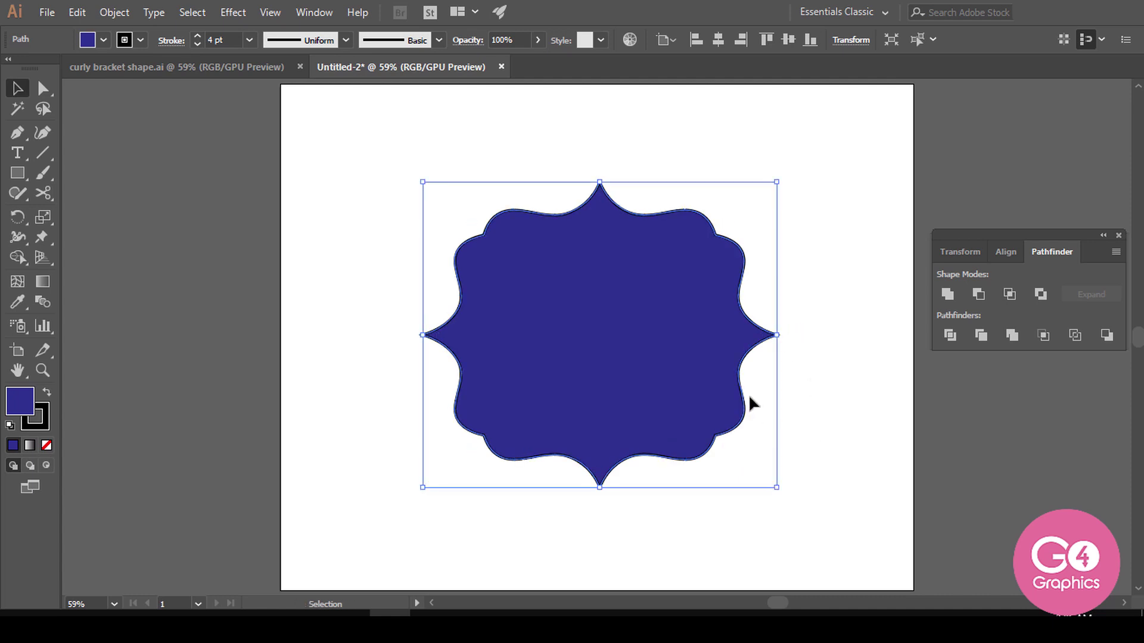
{"action": "key", "text": "a"}
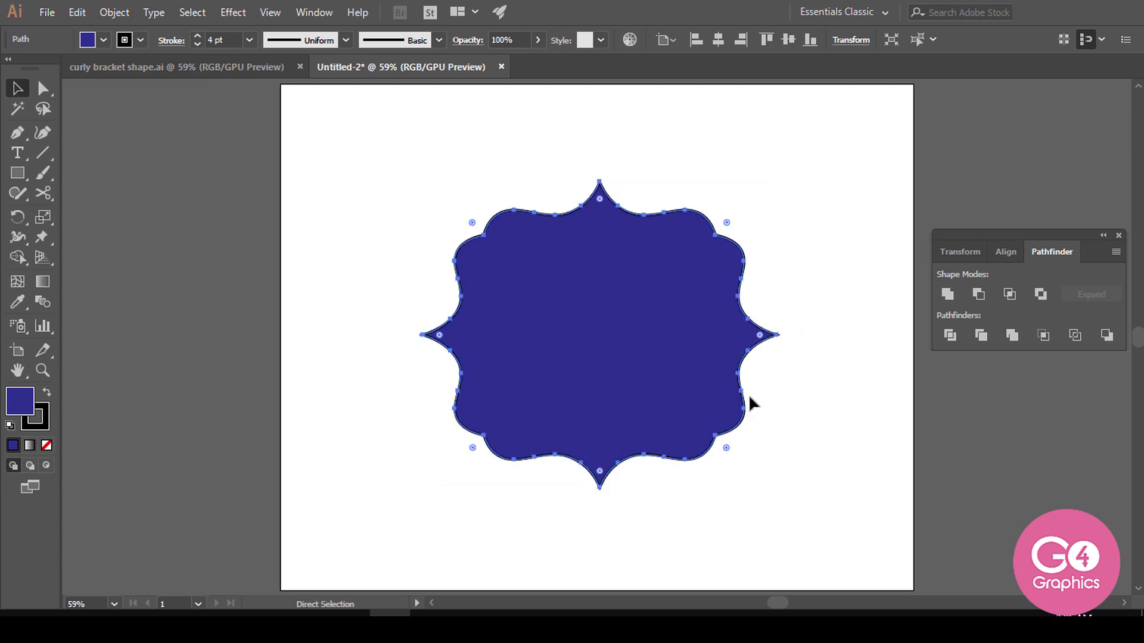
- Scale a smaller copy of the badge inward and give it a white 2 pt stroke
{"action": "key", "text": "v"}
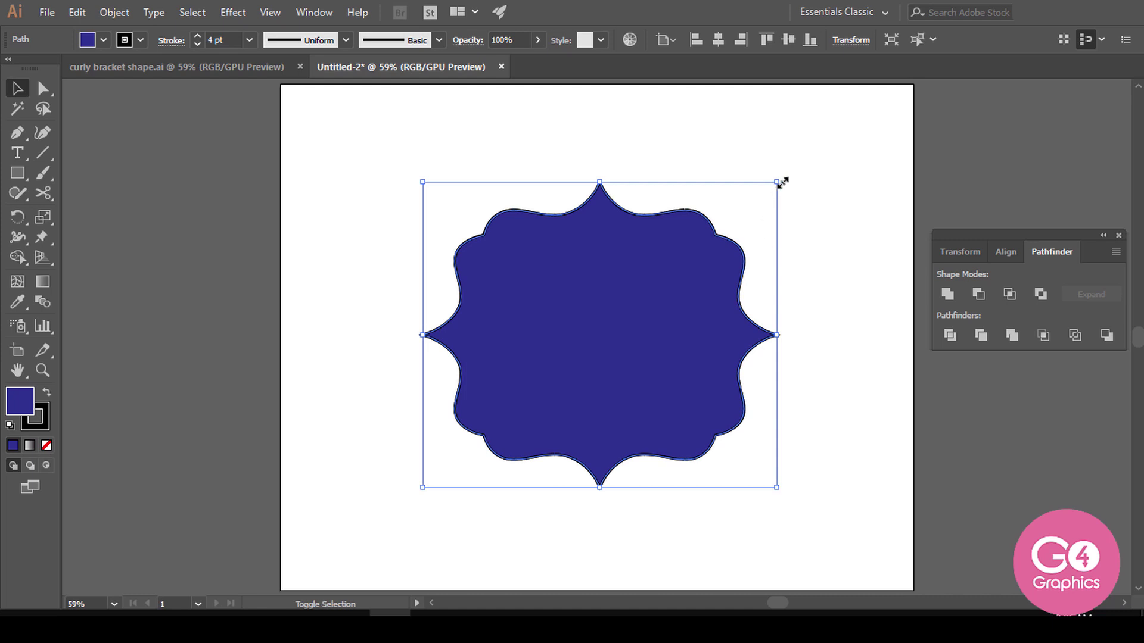
{"action": "left_click_drag", "start_coordinate": [782, 183], "coordinate": [767, 196]}
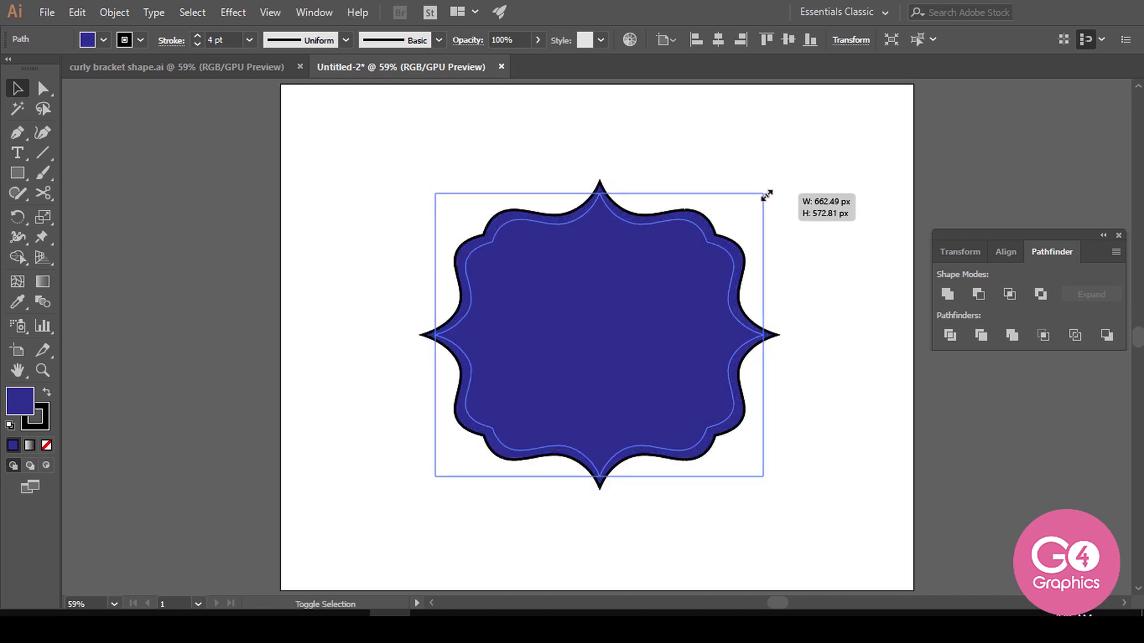
{"action": "left_click", "coordinate": [141, 40]}
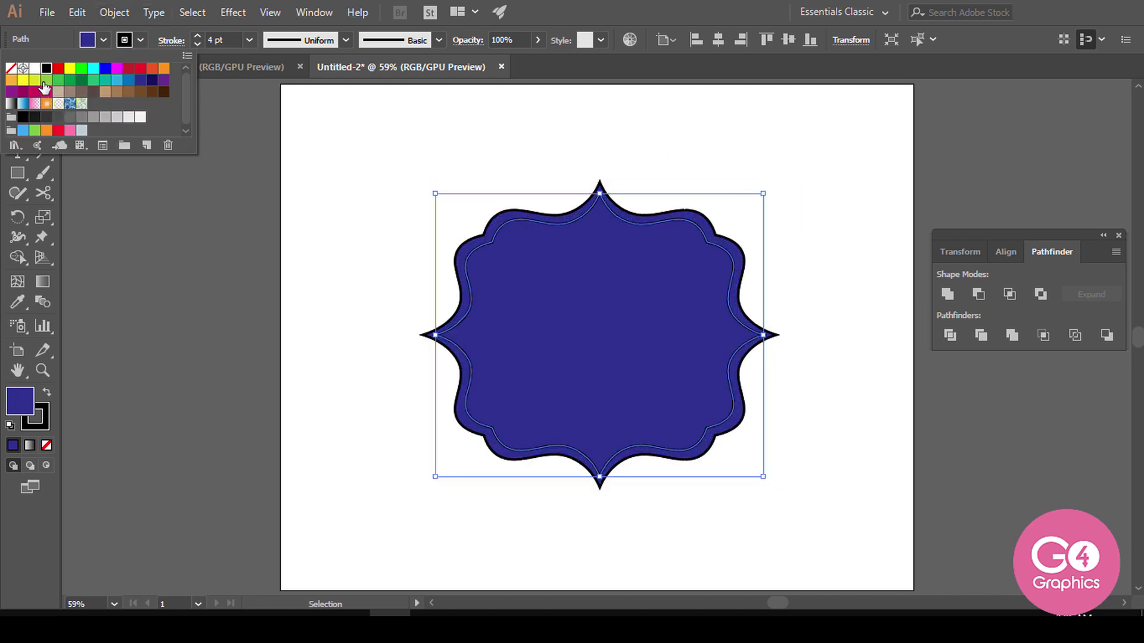
{"action": "left_click", "coordinate": [35, 68]}
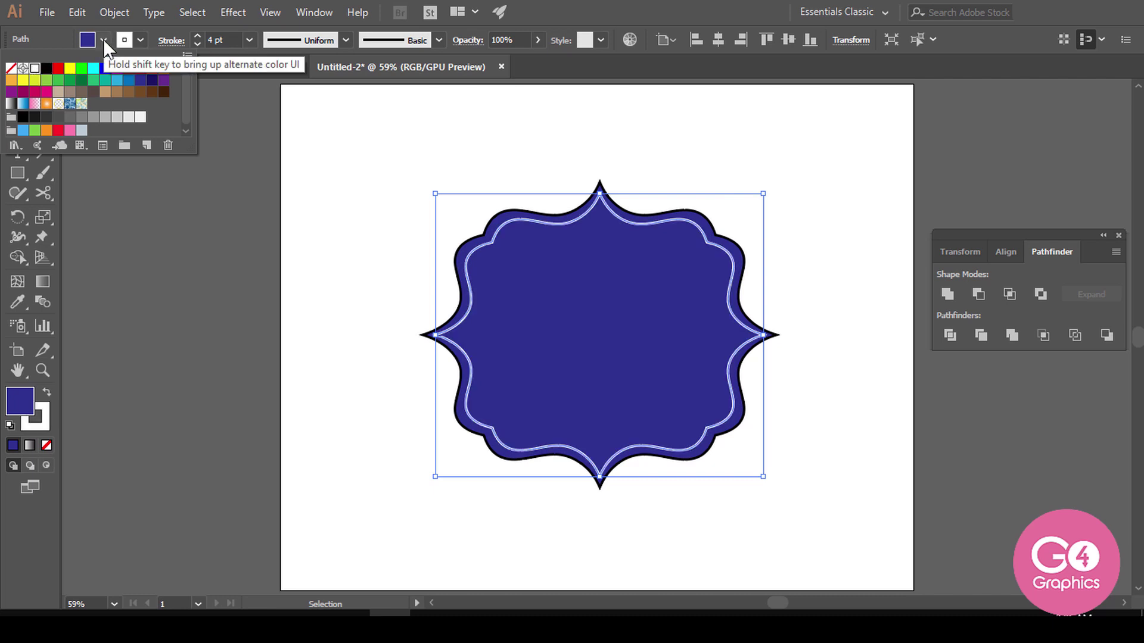
{"action": "left_click", "coordinate": [197, 43]}
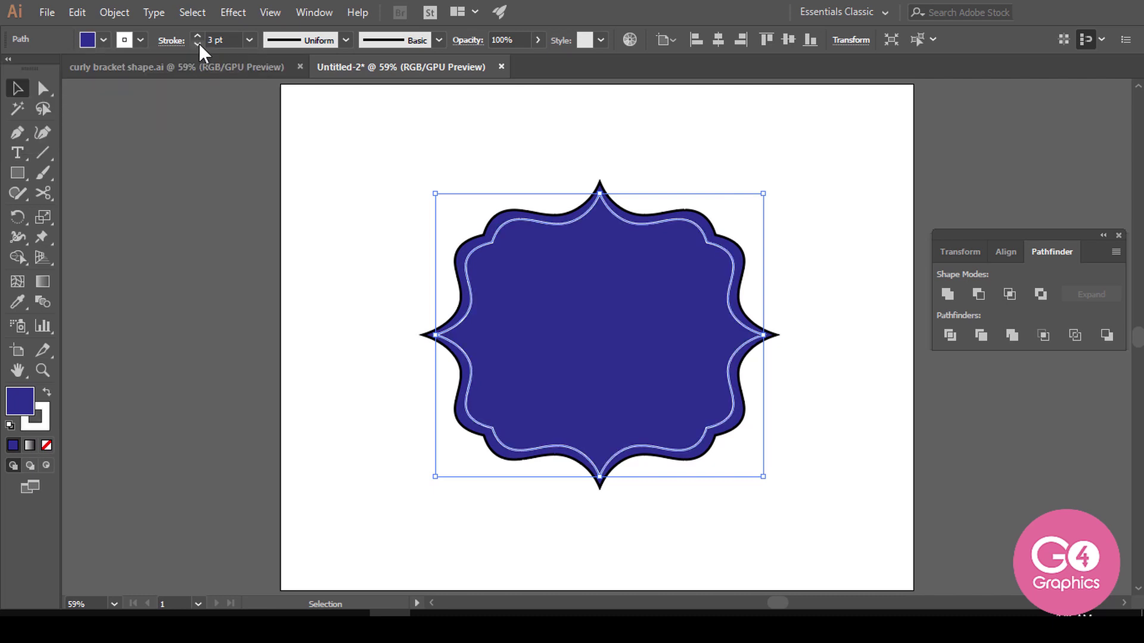
{"action": "left_click", "coordinate": [197, 43]}
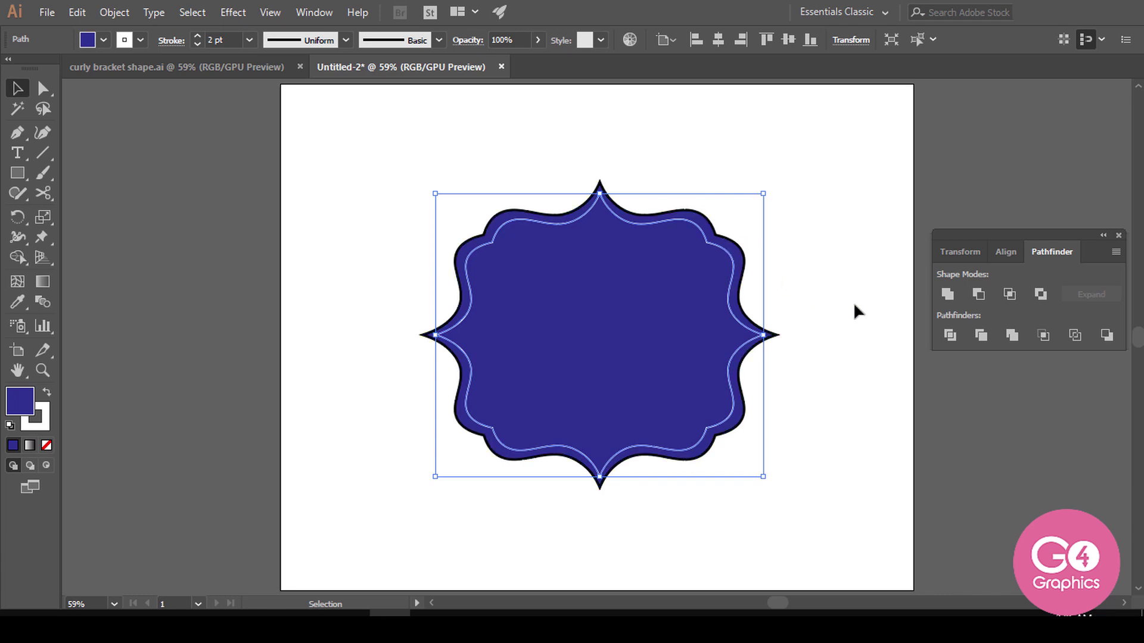
- Deselect, then reselect the outer badge shape
{"action": "left_click", "coordinate": [853, 350]}
{"action": "left_click_drag", "start_coordinate": [853, 373], "coordinate": [843, 387]}
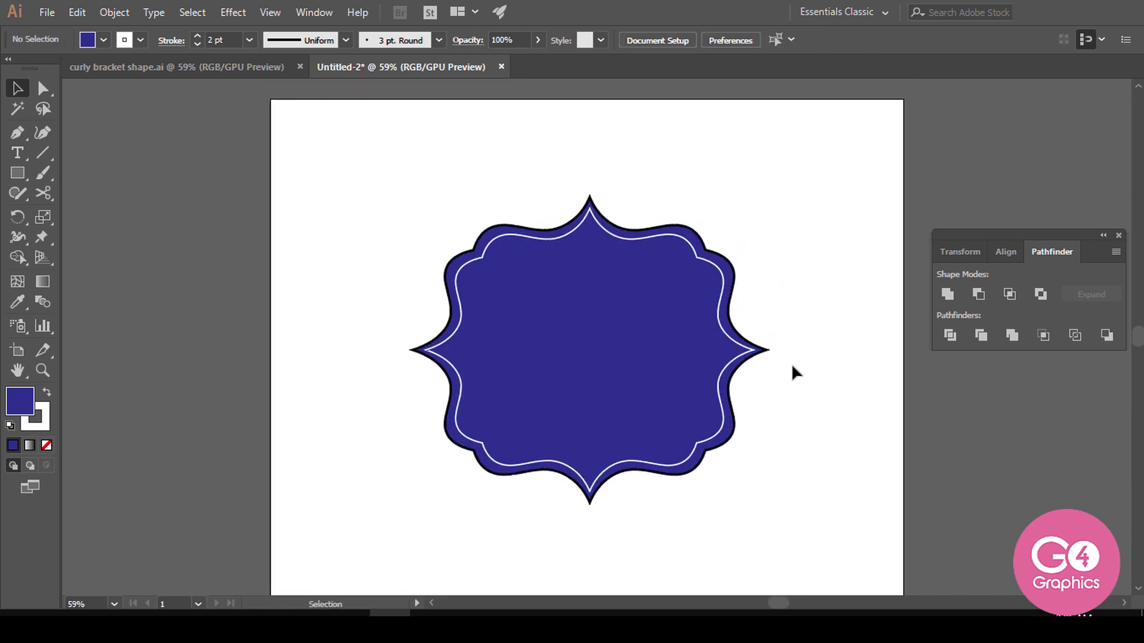
{"action": "left_click", "coordinate": [767, 350]}
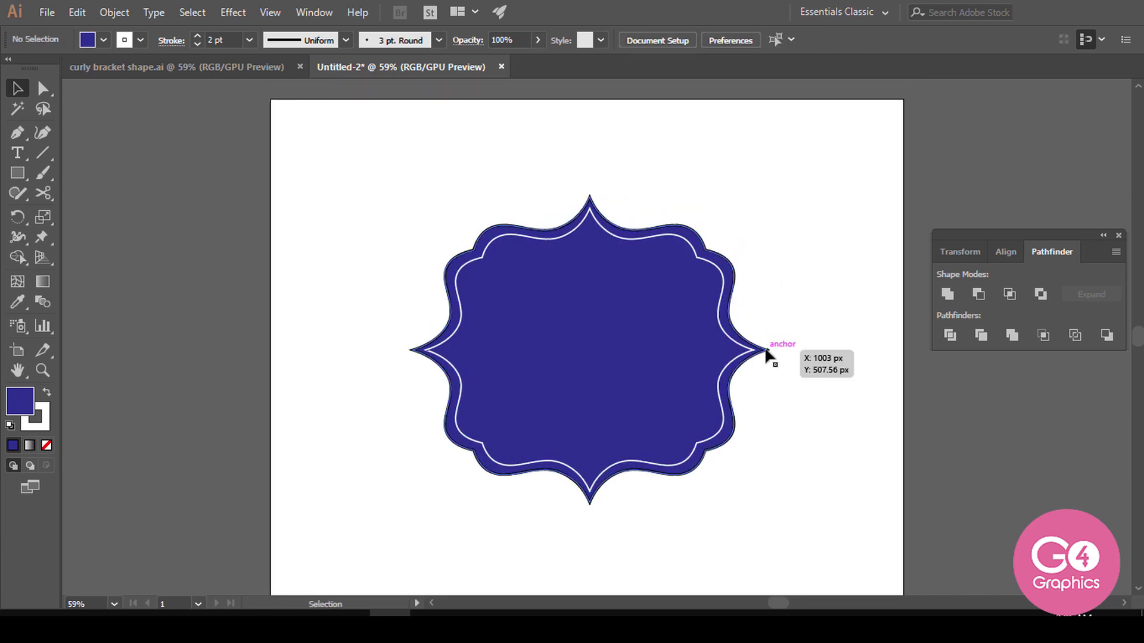
- Recolour the outer badge's stroke to the dark blue swatch matching its fill
{"action": "left_click", "coordinate": [138, 39]}
{"action": "left_click", "coordinate": [143, 86]}
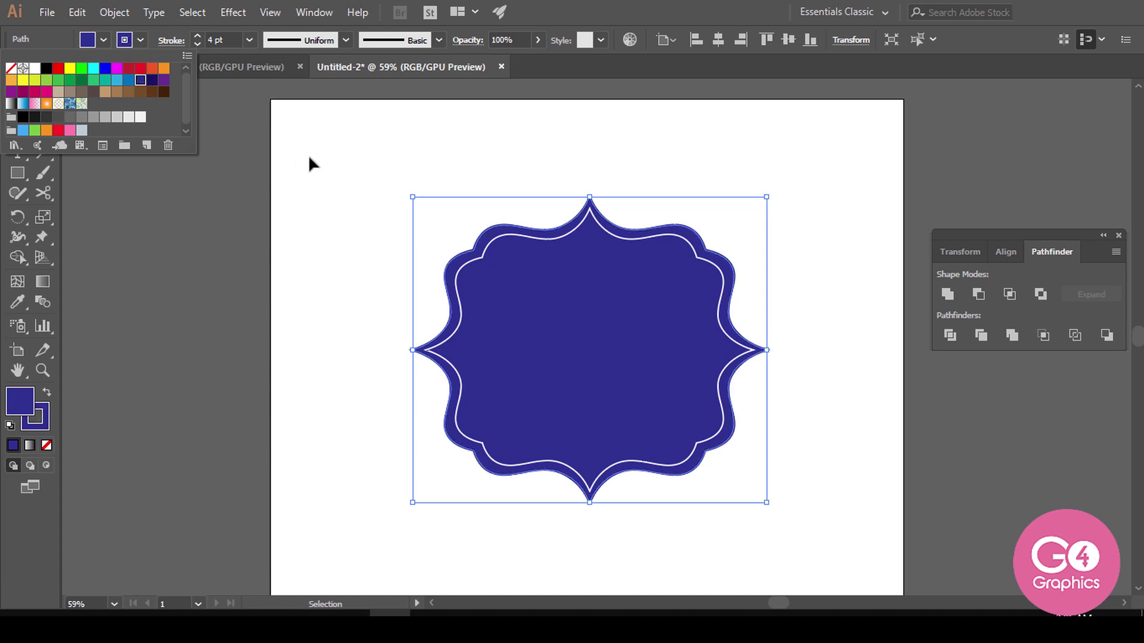
{"action": "left_click", "coordinate": [388, 173]}
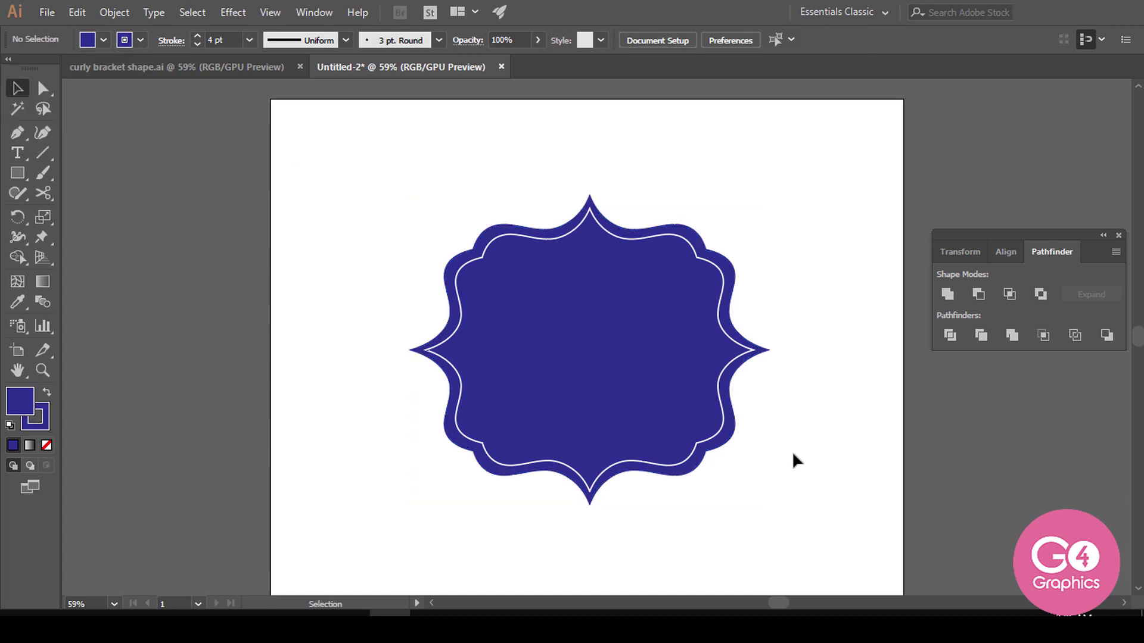